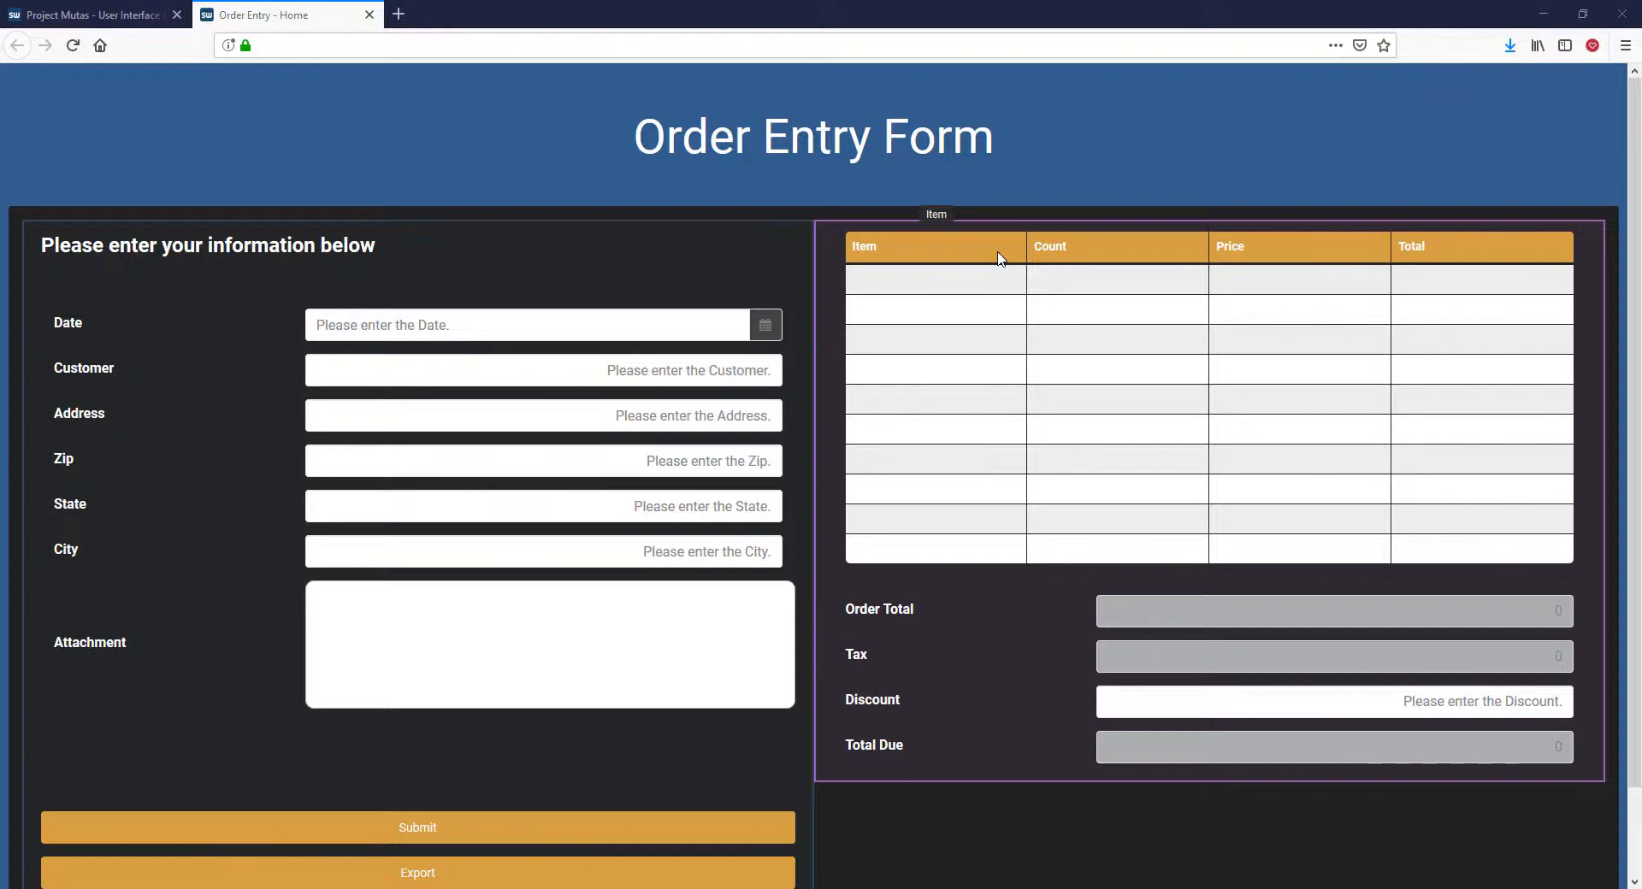
Switch to the Order Entry workbook in Excel and examine the Orders table range B10:E20
click(94, 15)
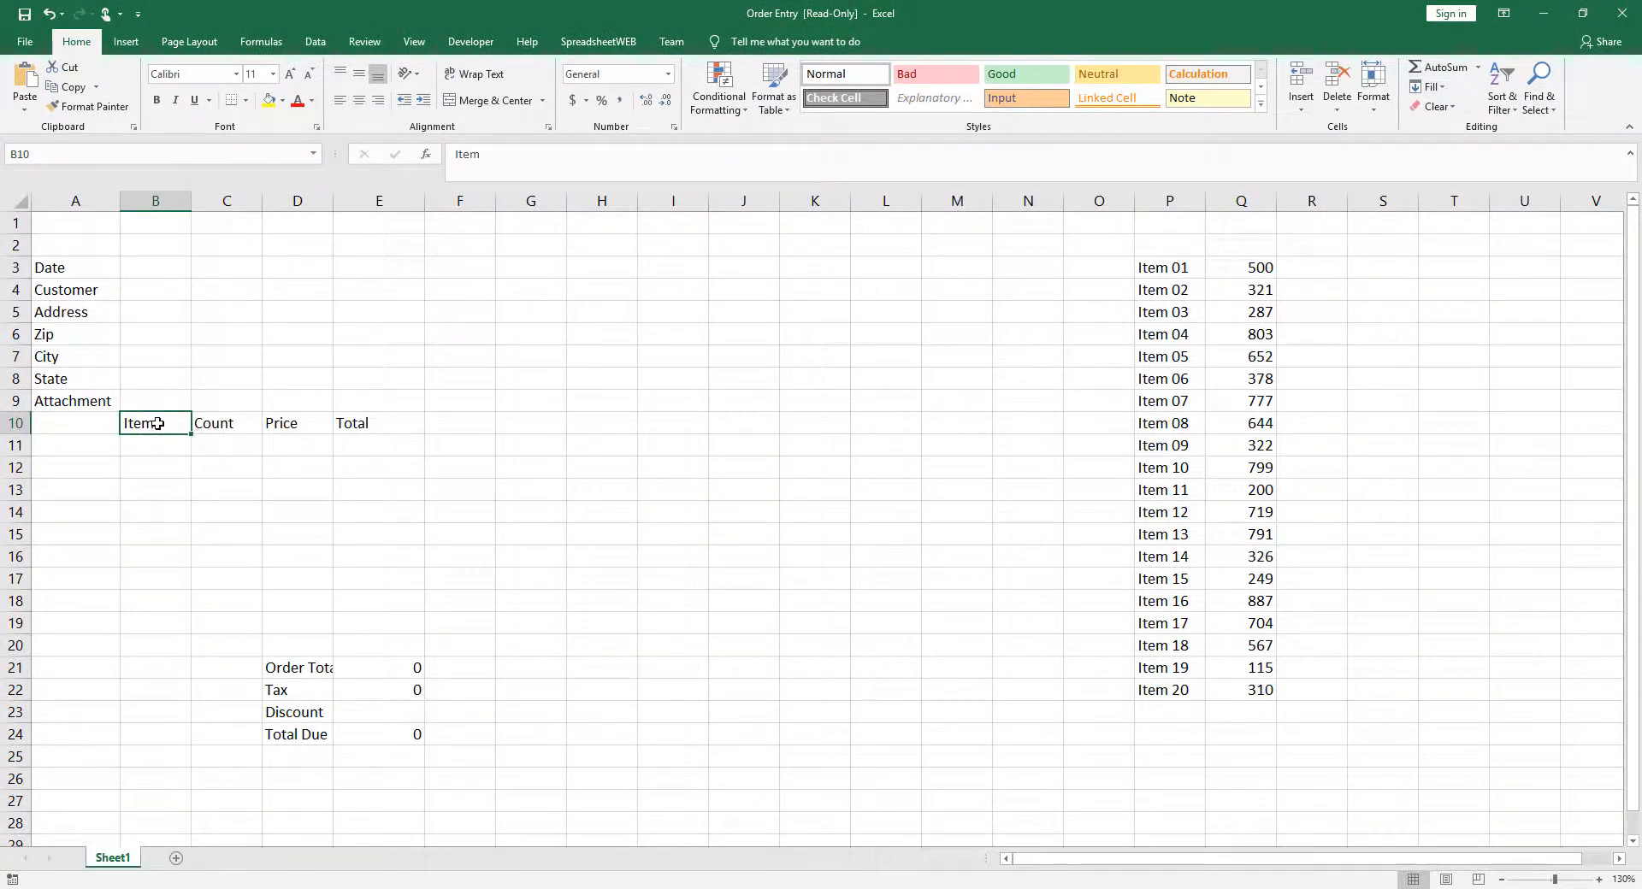
drag(157, 423, 377, 653)
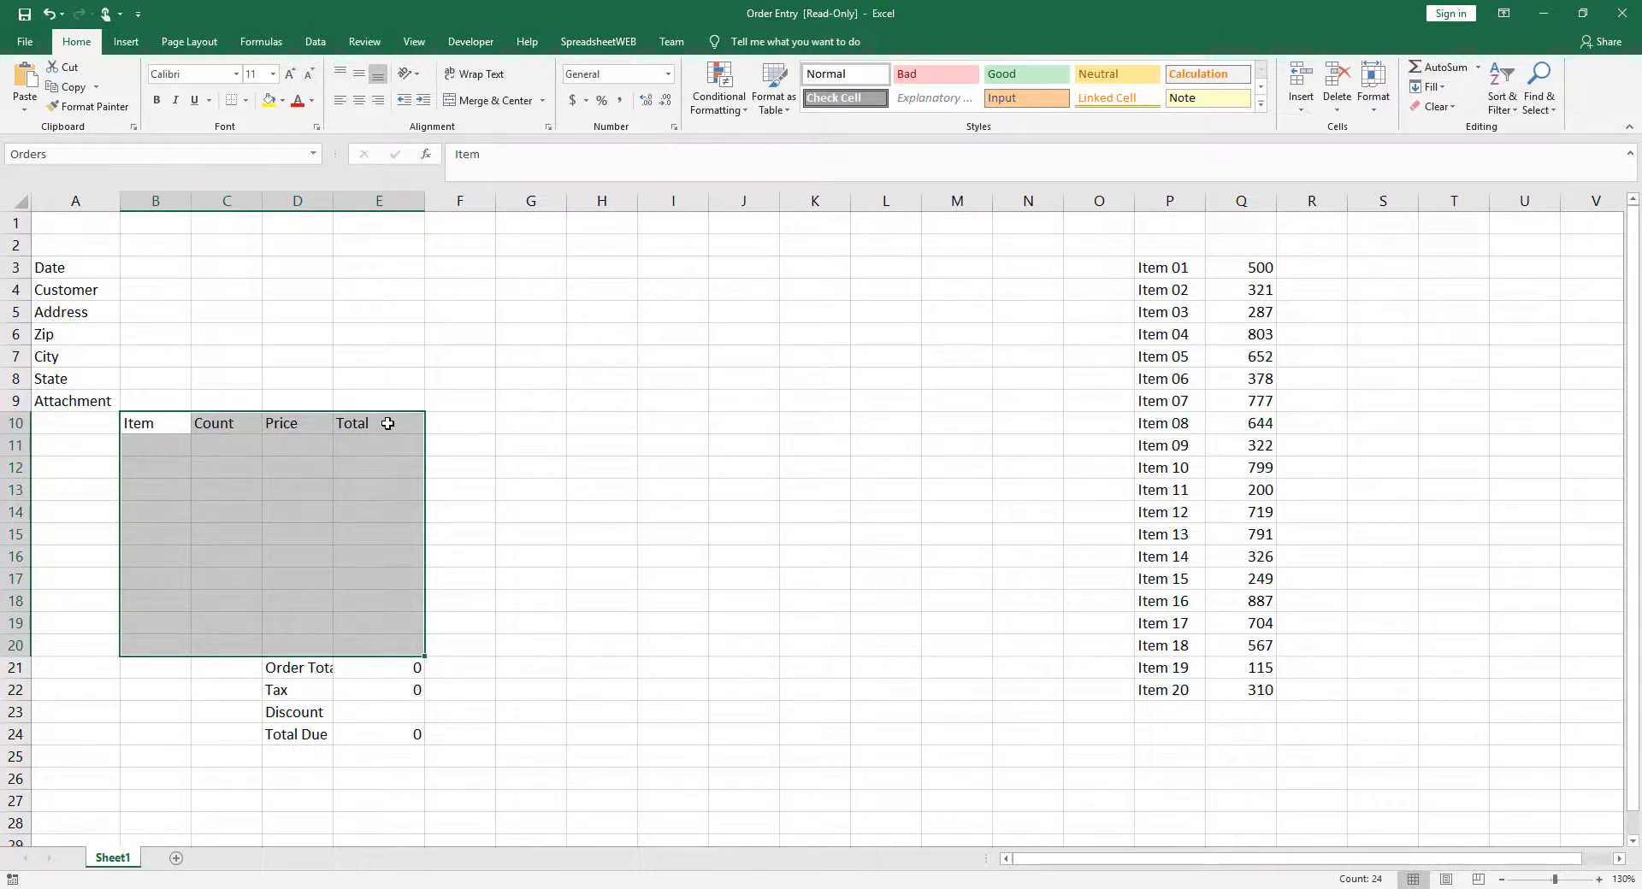
click(451, 888)
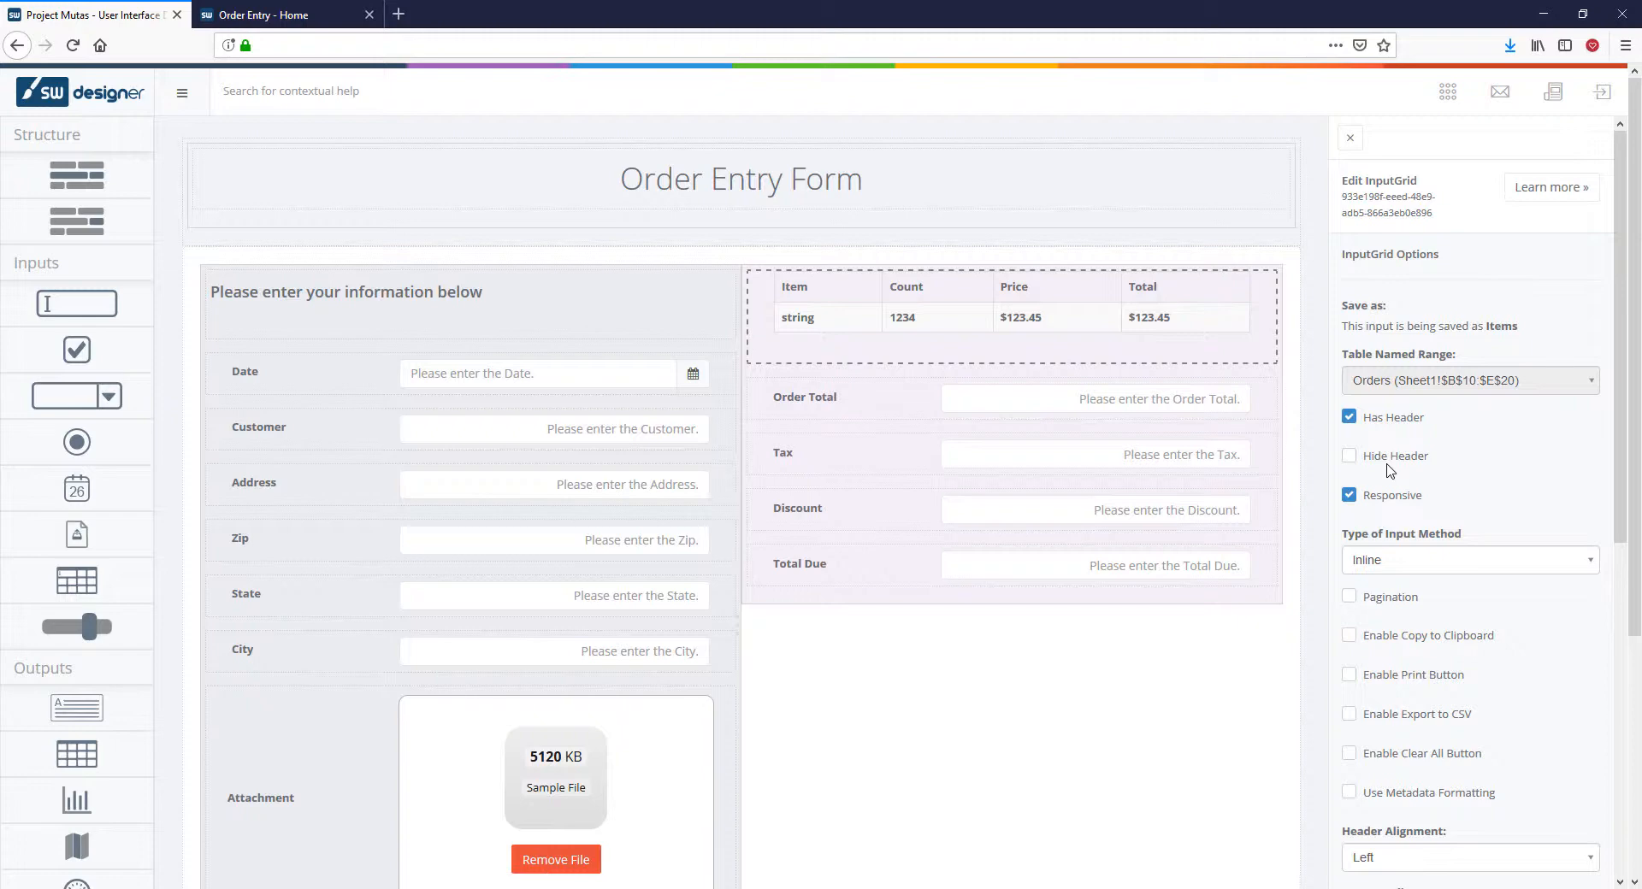
In the SpreadsheetWEB designer, retitle the input grid's Item column as "Item Type", submit the changes and preview the form
click(1387, 464)
click(1387, 464)
scroll(1388, 473, down, 7)
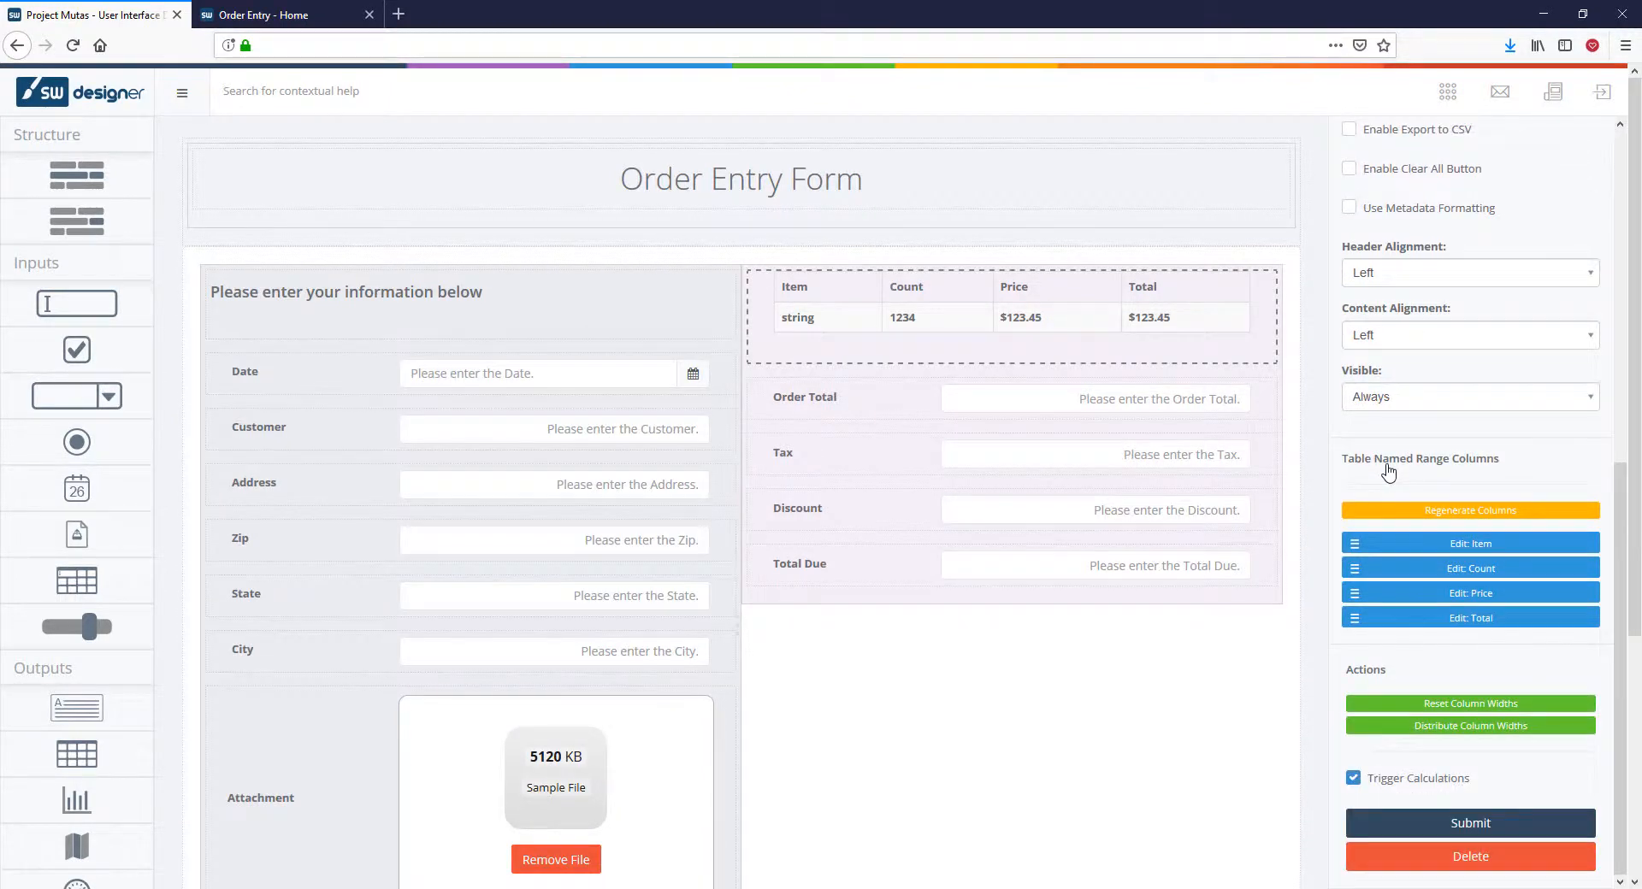
click(1459, 547)
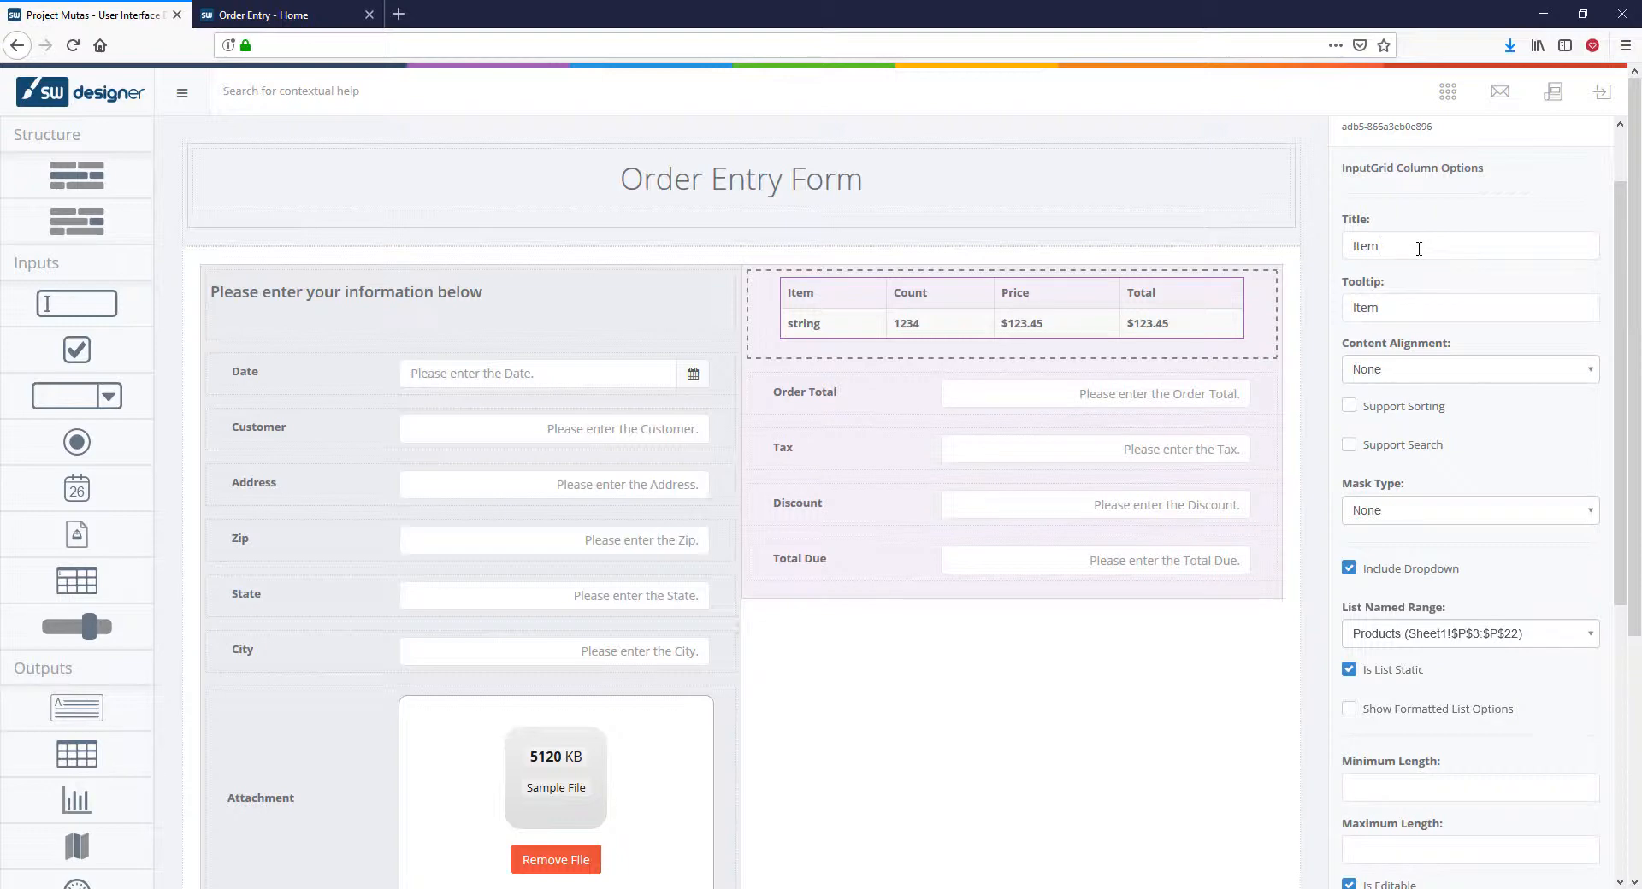
text(Type)
scroll(1419, 248, down, 5)
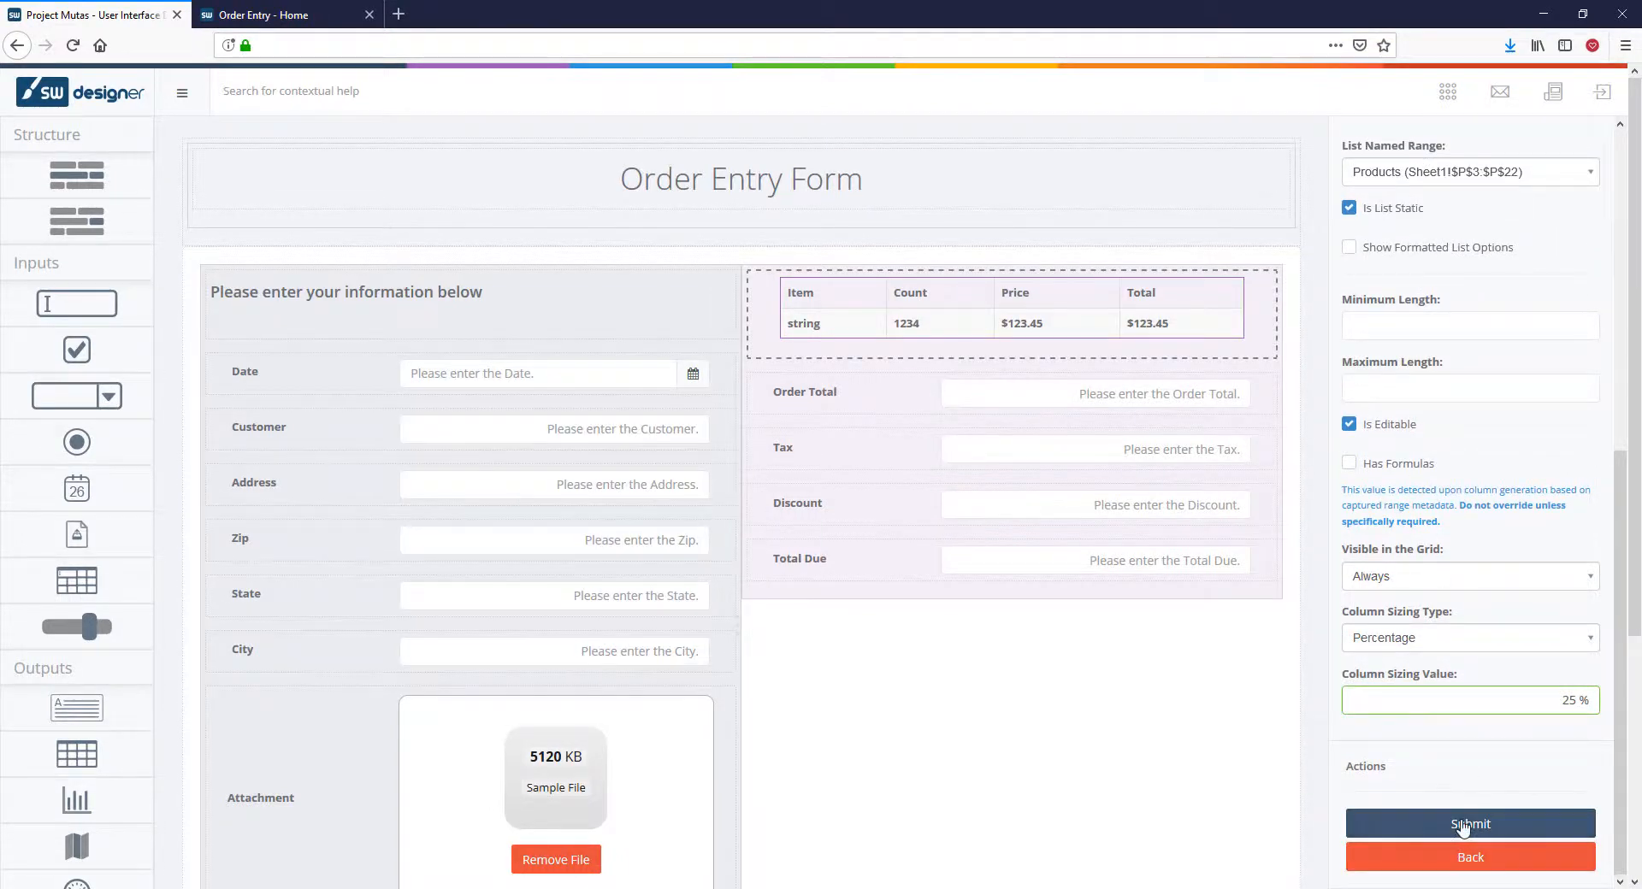
click(1463, 825)
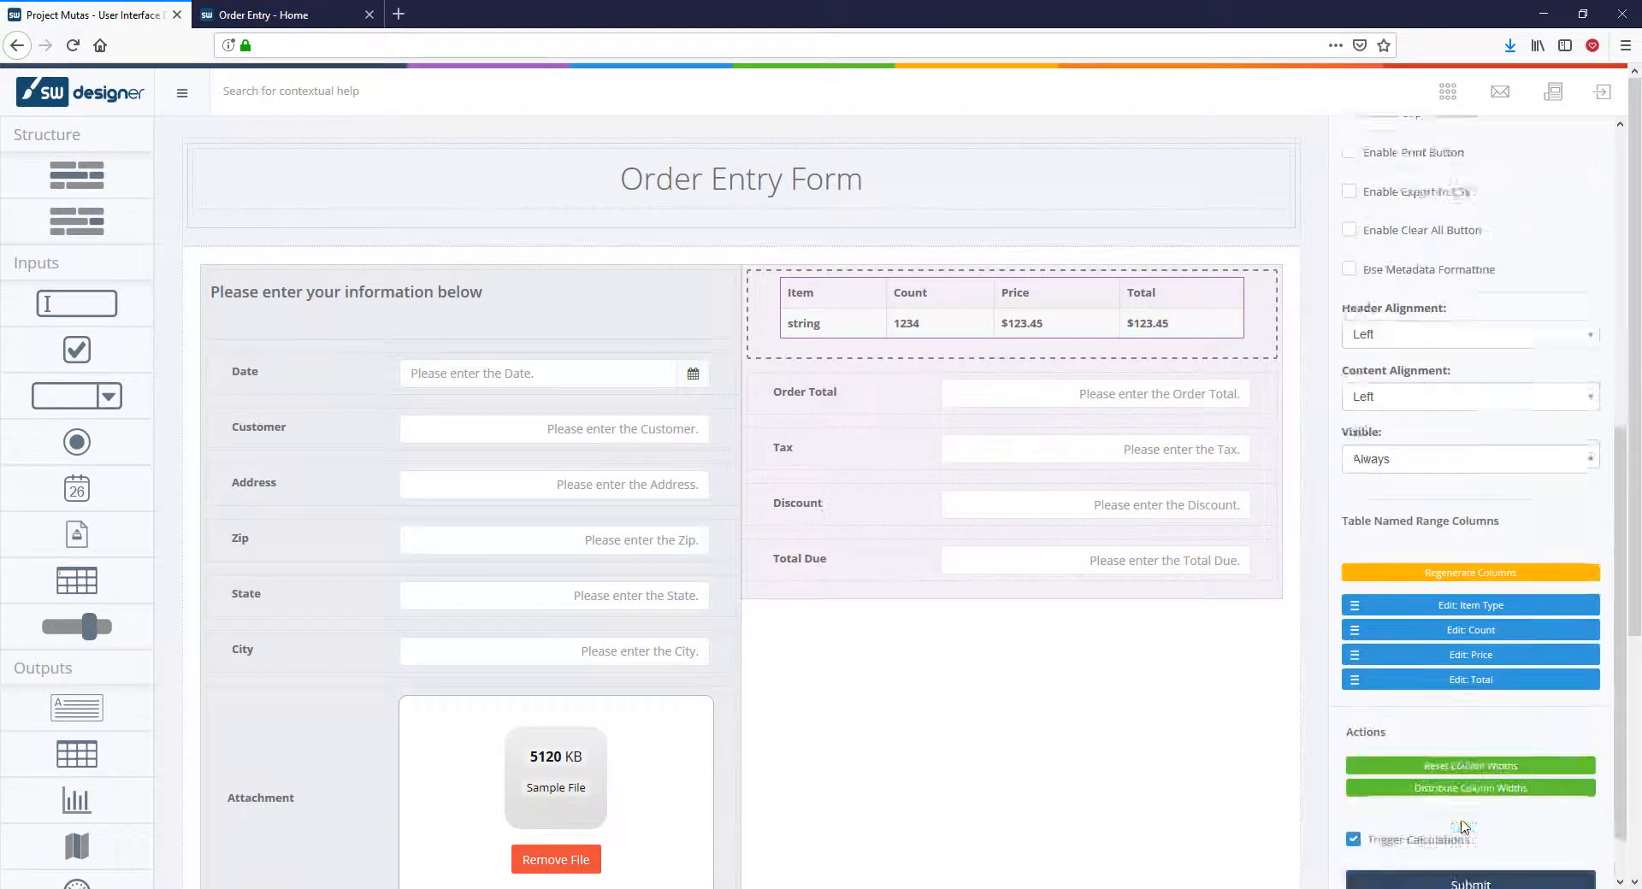
click(1464, 823)
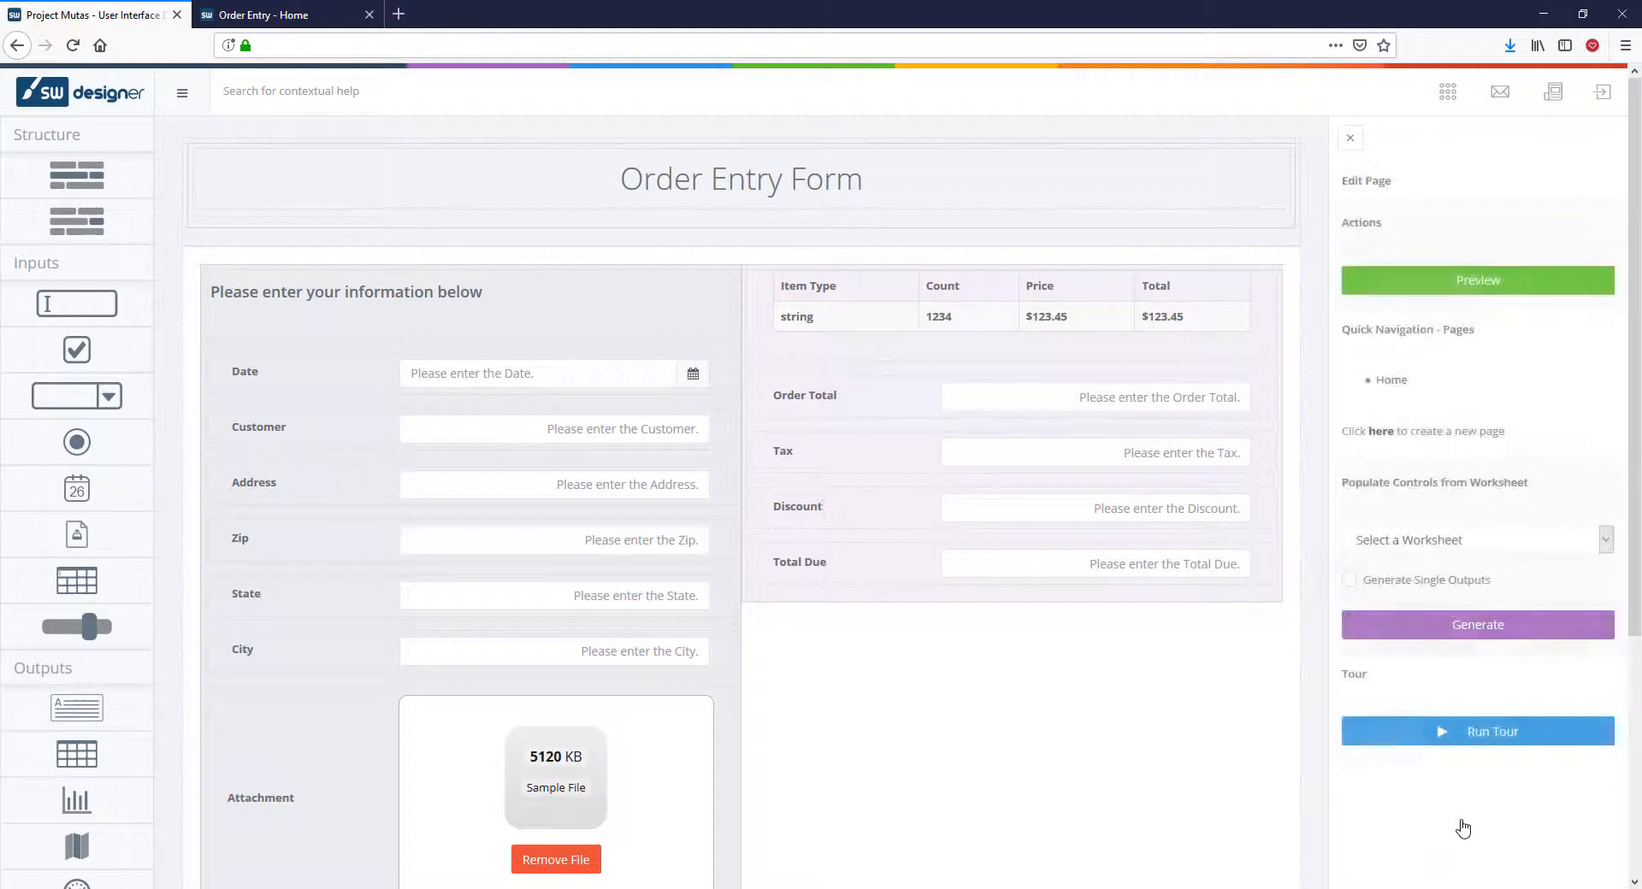
click(1479, 281)
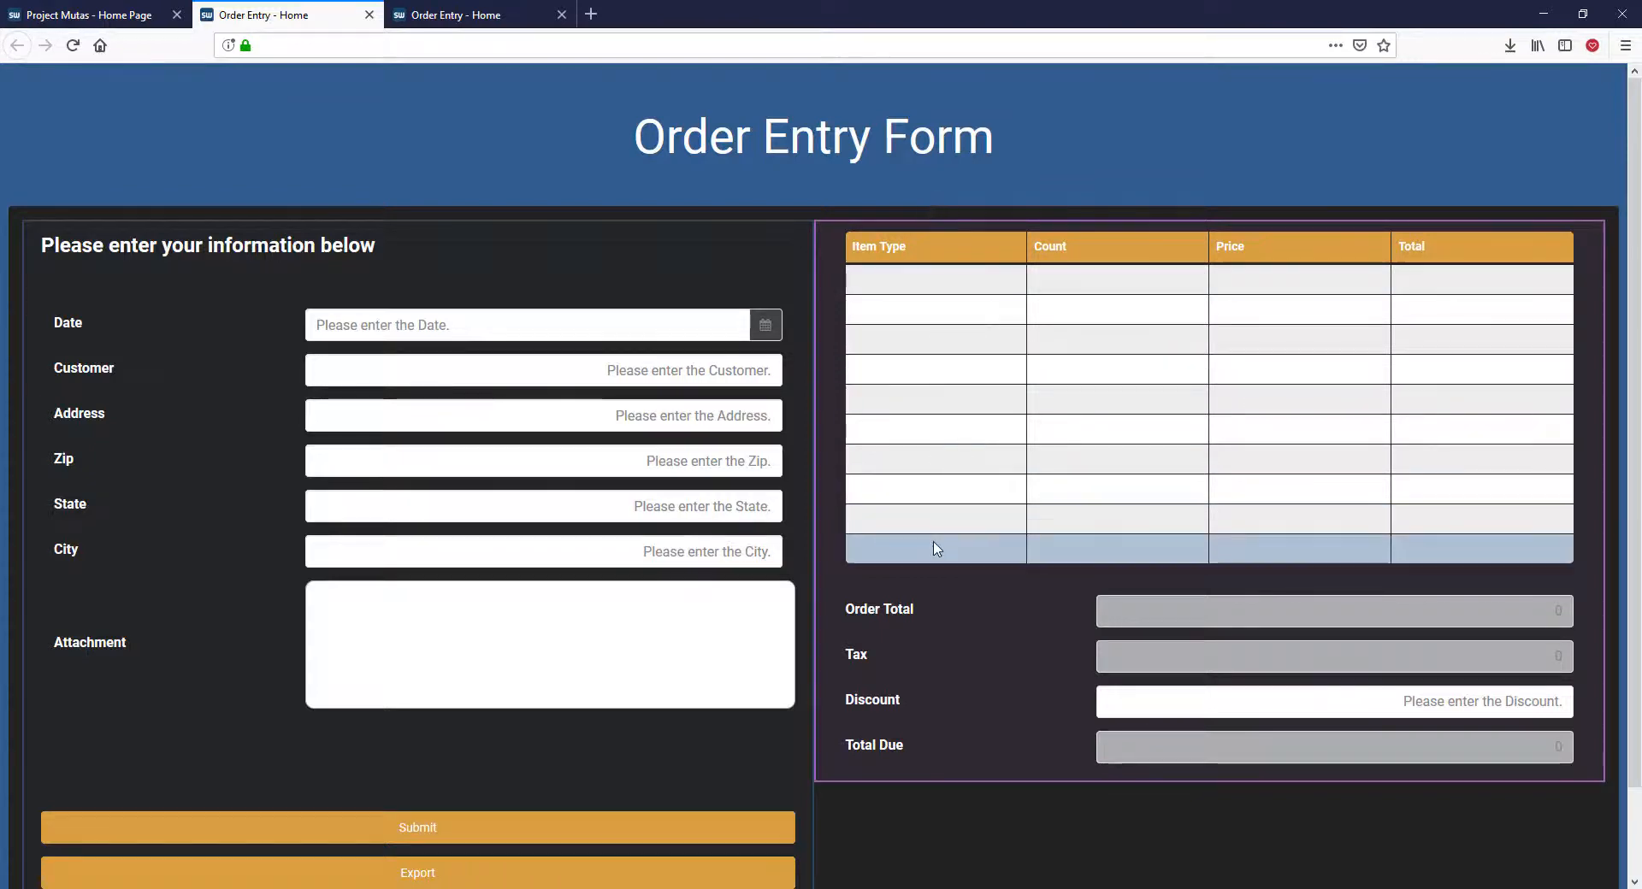
Switch to Excel and enter a formula in B10 that concatenates "Order by", a space and the customer cell B4
key(alt+Tab)
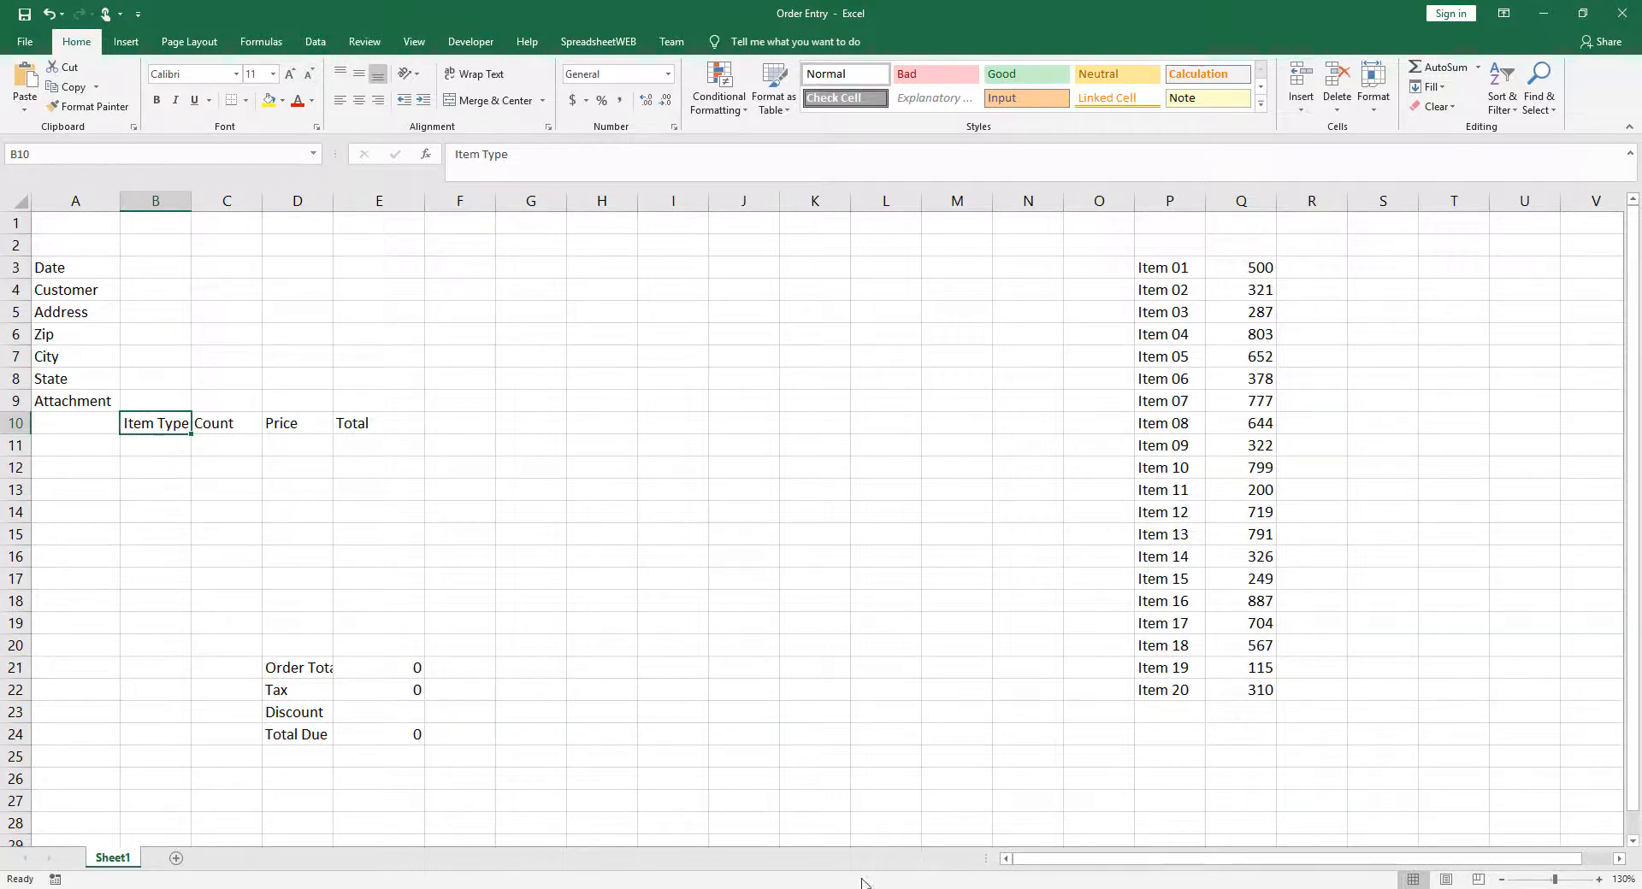
text(=CONCATENATE()
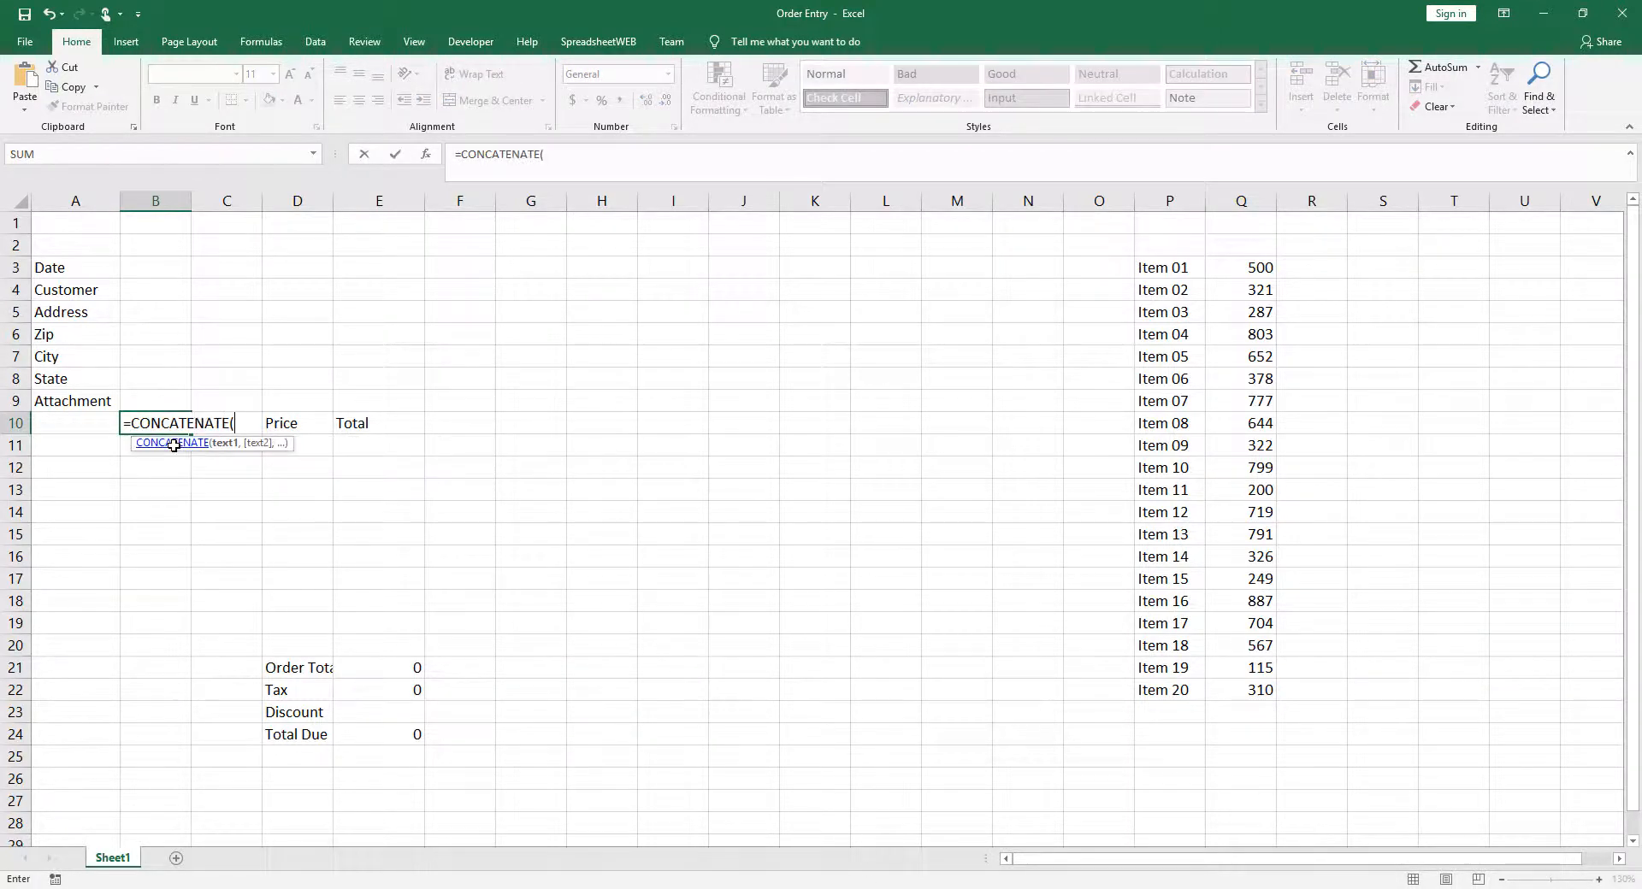
text("Order by"," ",)
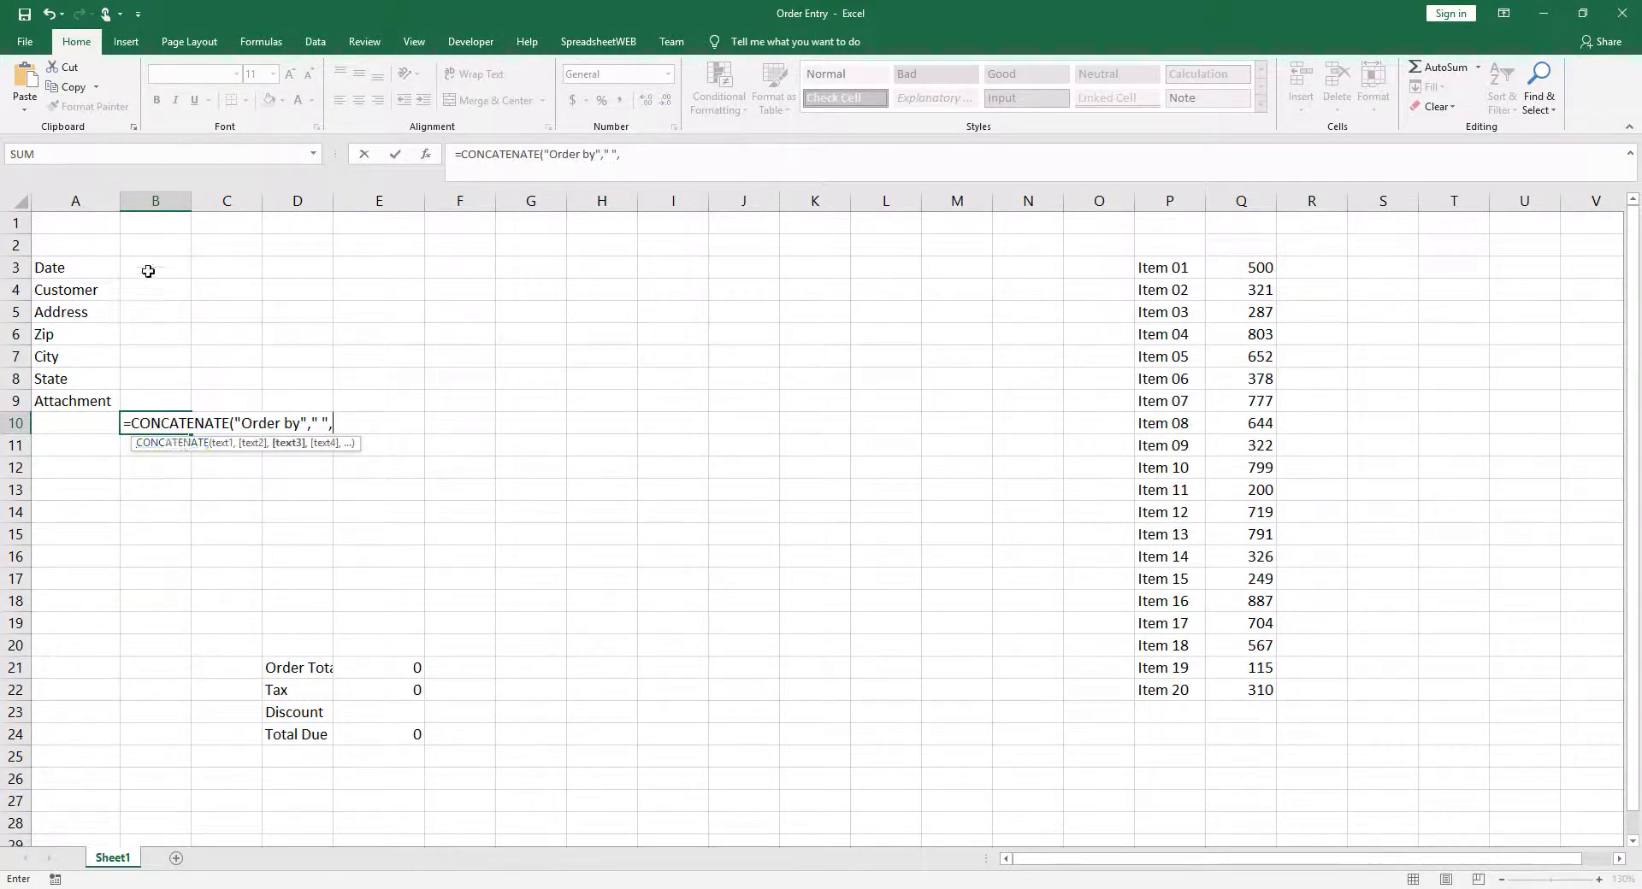
click(141, 289)
text())
key(Return)
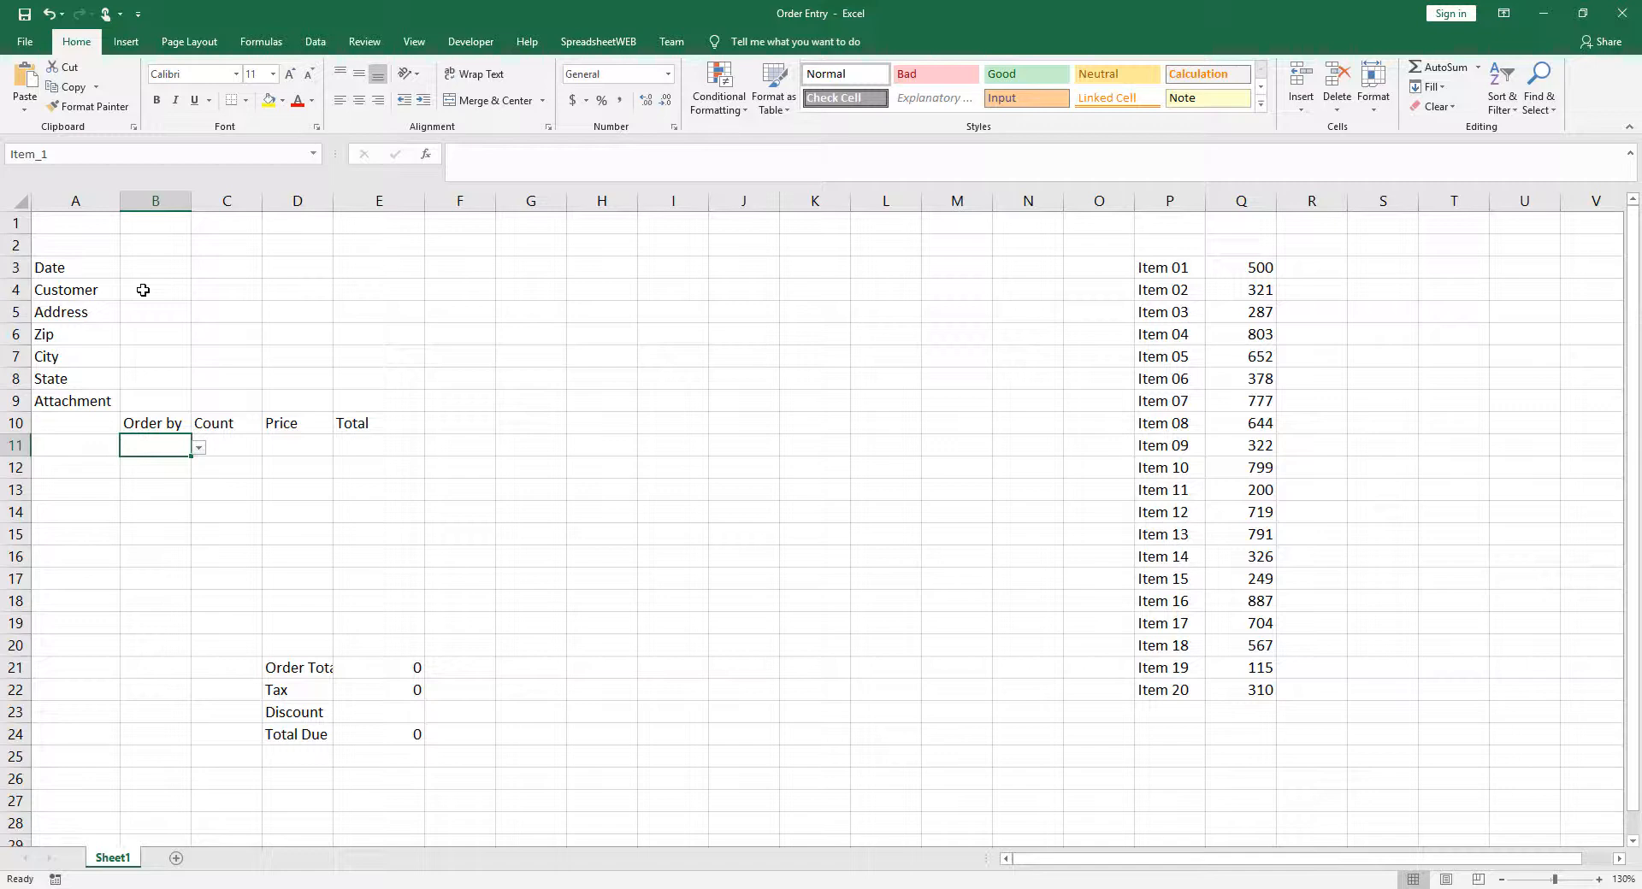
Enter FALSE in F10 and TRUE in F11, and fill the TRUE value down through F20
click(478, 428)
text(FALSE)
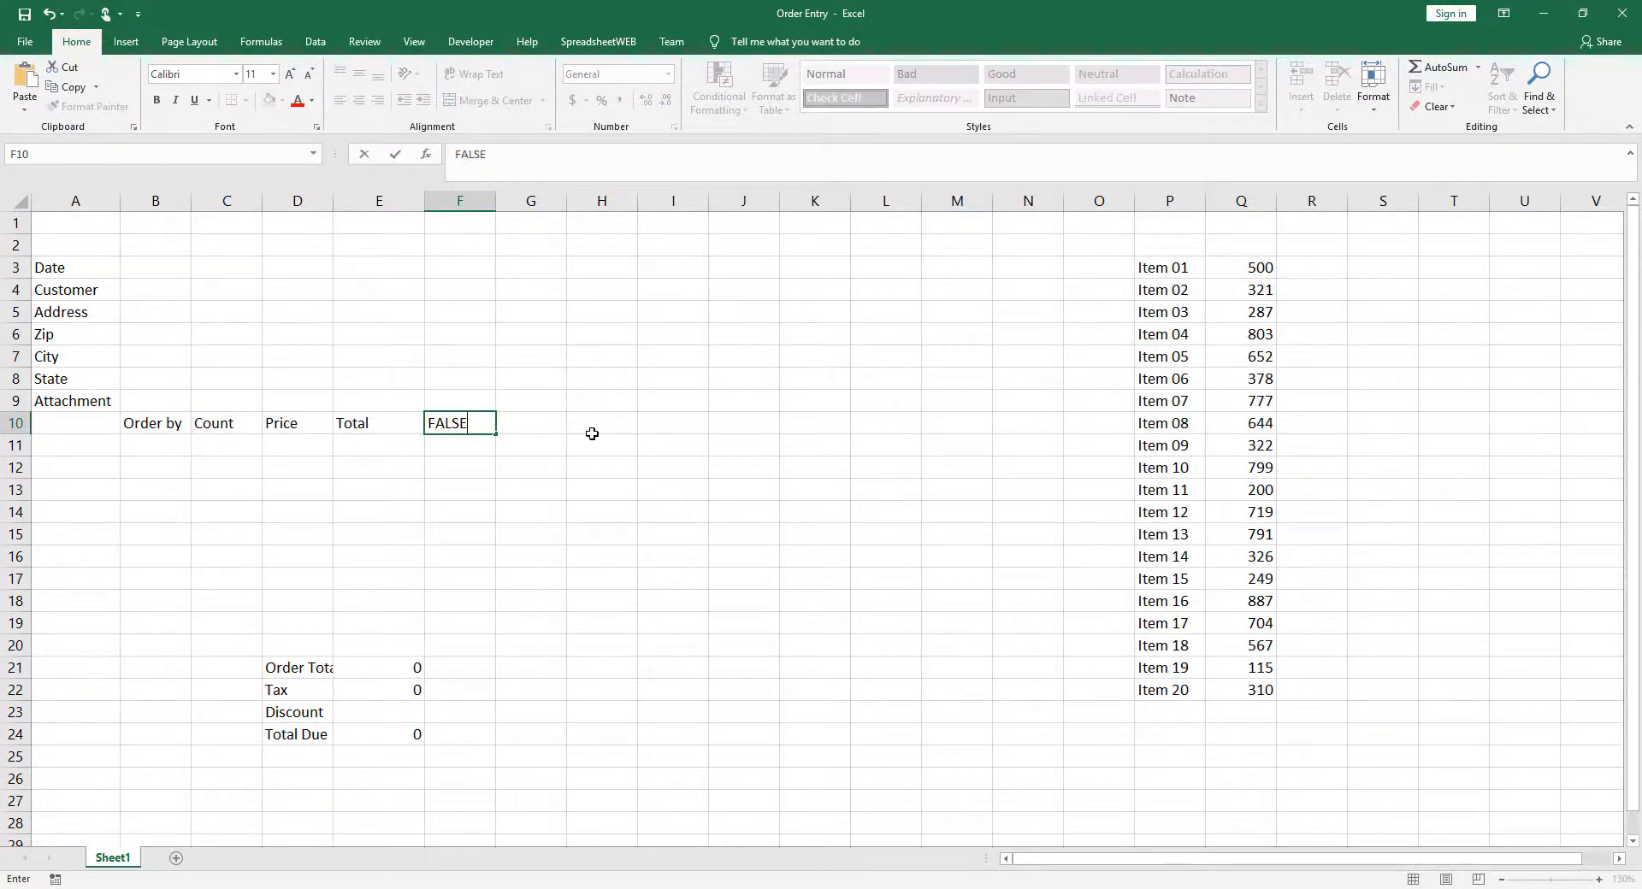
key(Return)
text(TRUE)
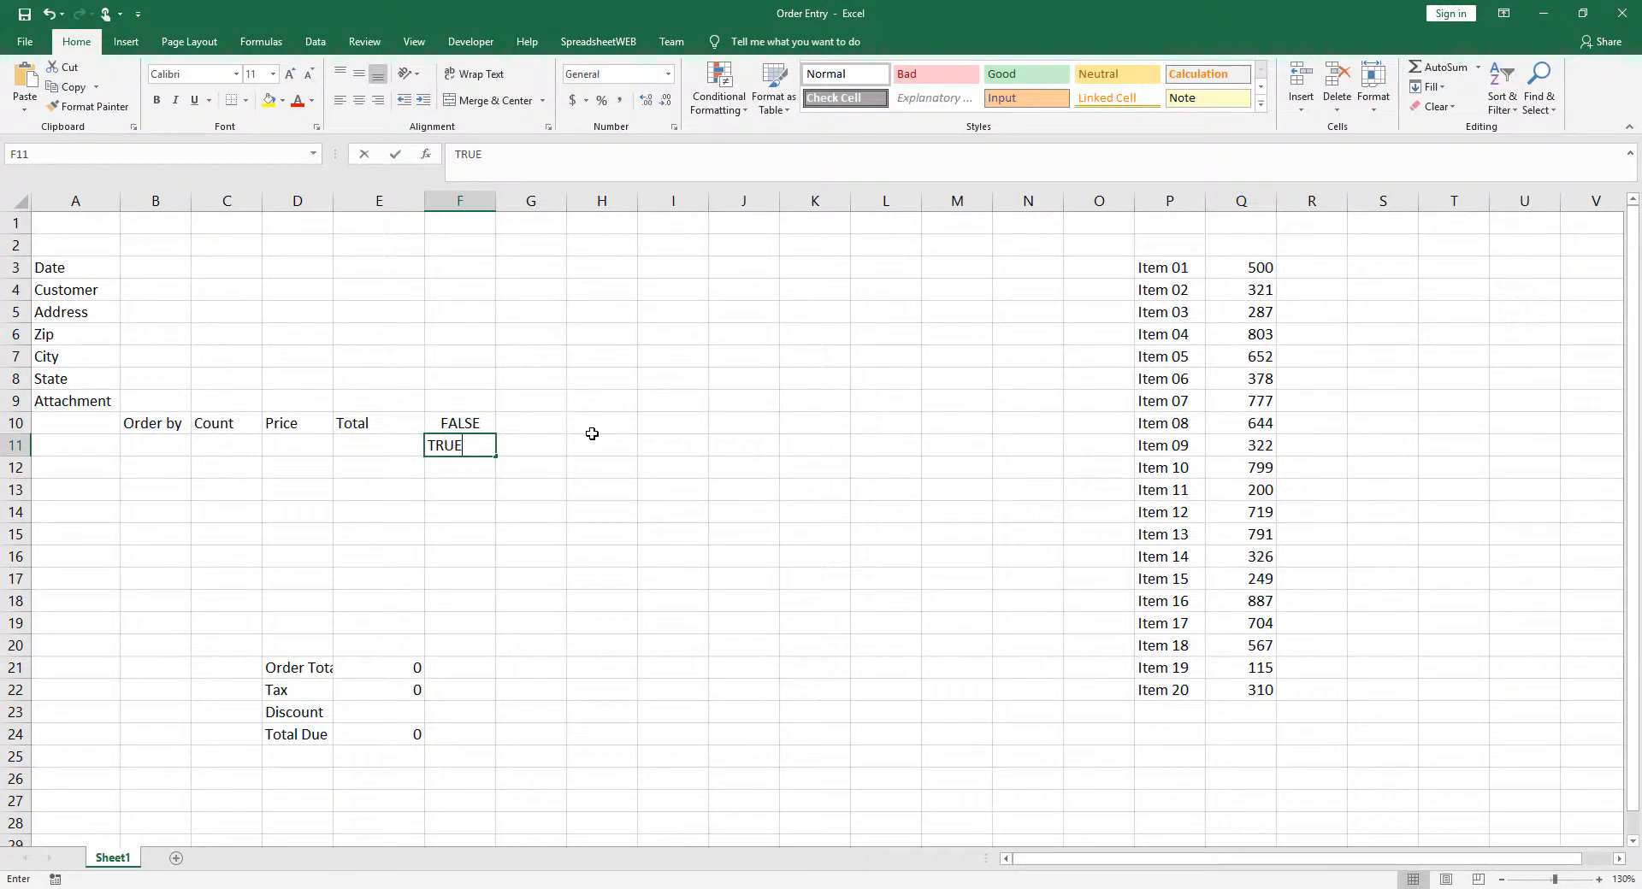
key(Return)
click(486, 445)
drag(495, 455, 468, 655)
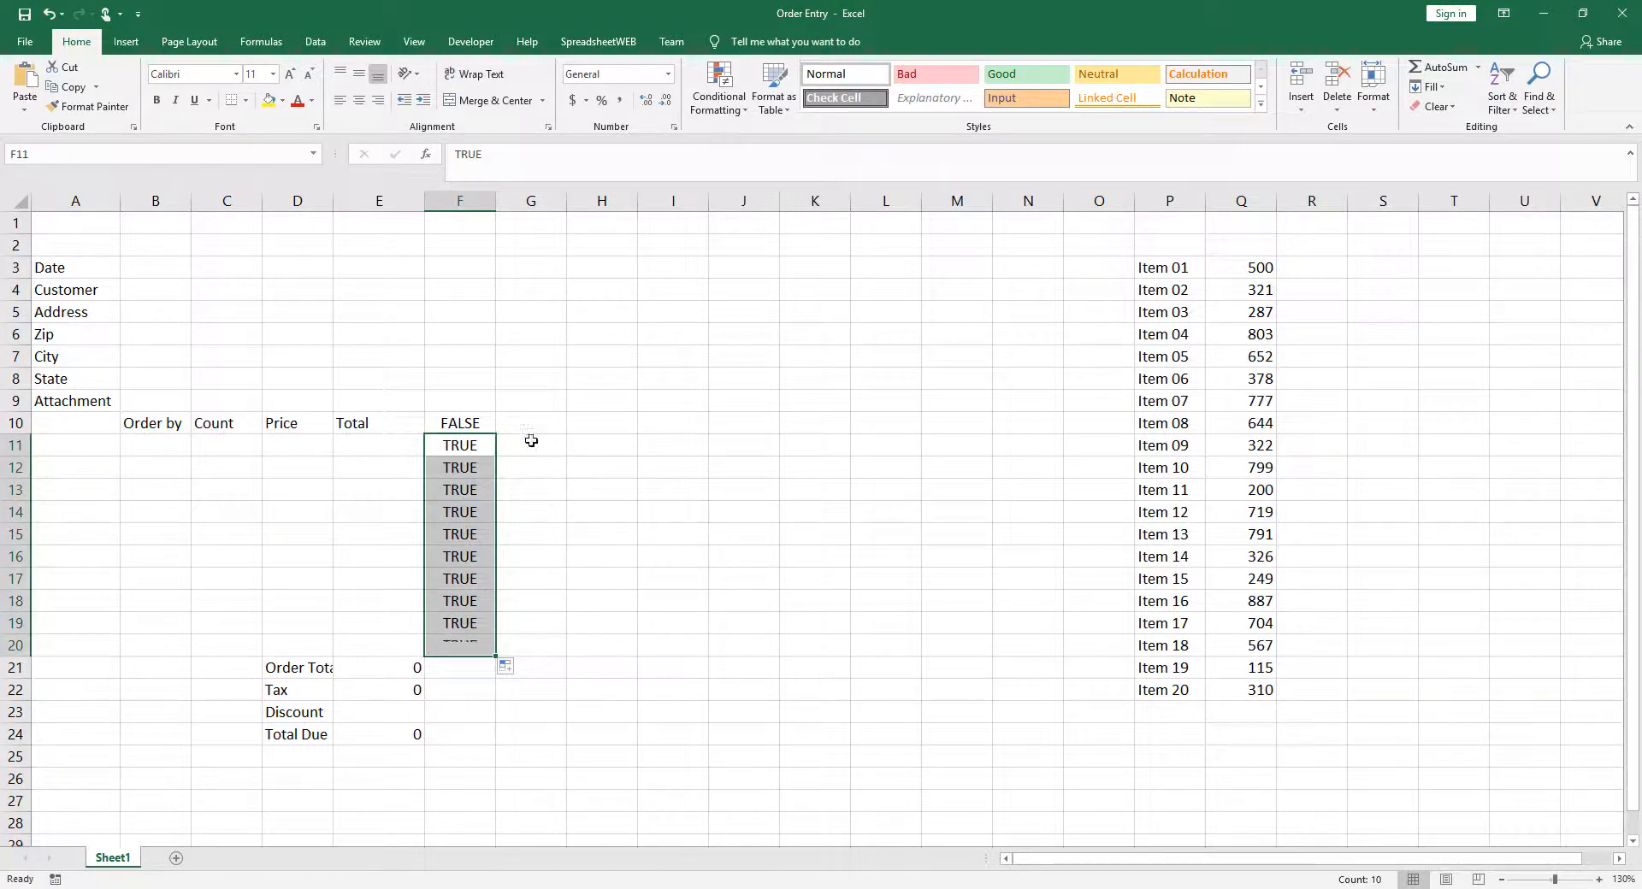
click(518, 423)
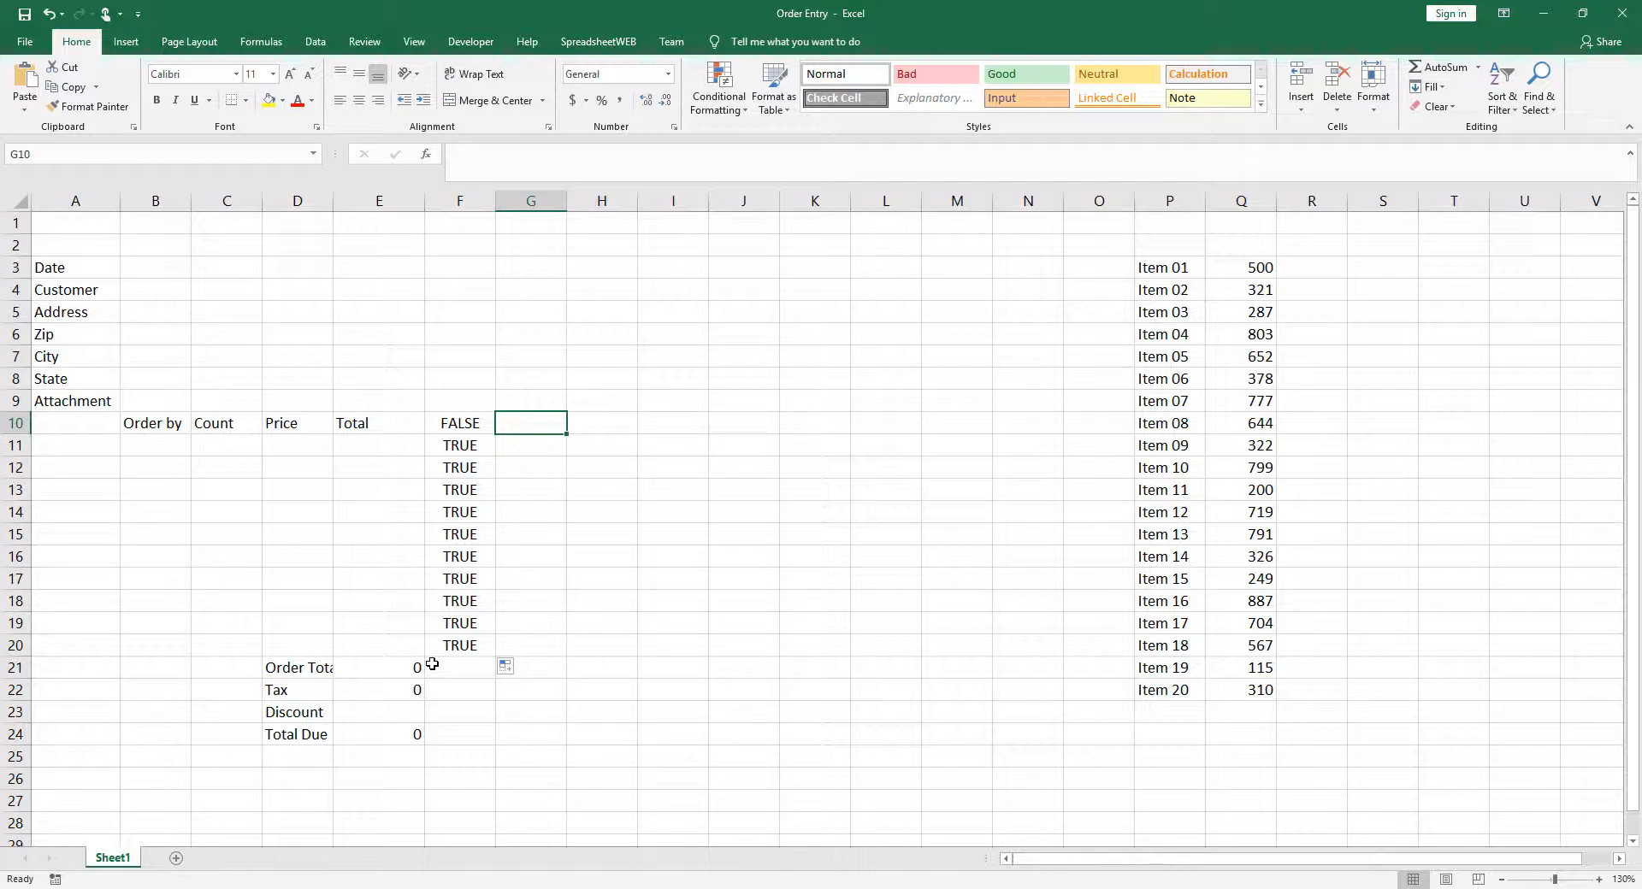
Extend the Orders named range to =Sheet1!$B$10:$F$20 and check its extent on the sheet
click(263, 42)
click(487, 90)
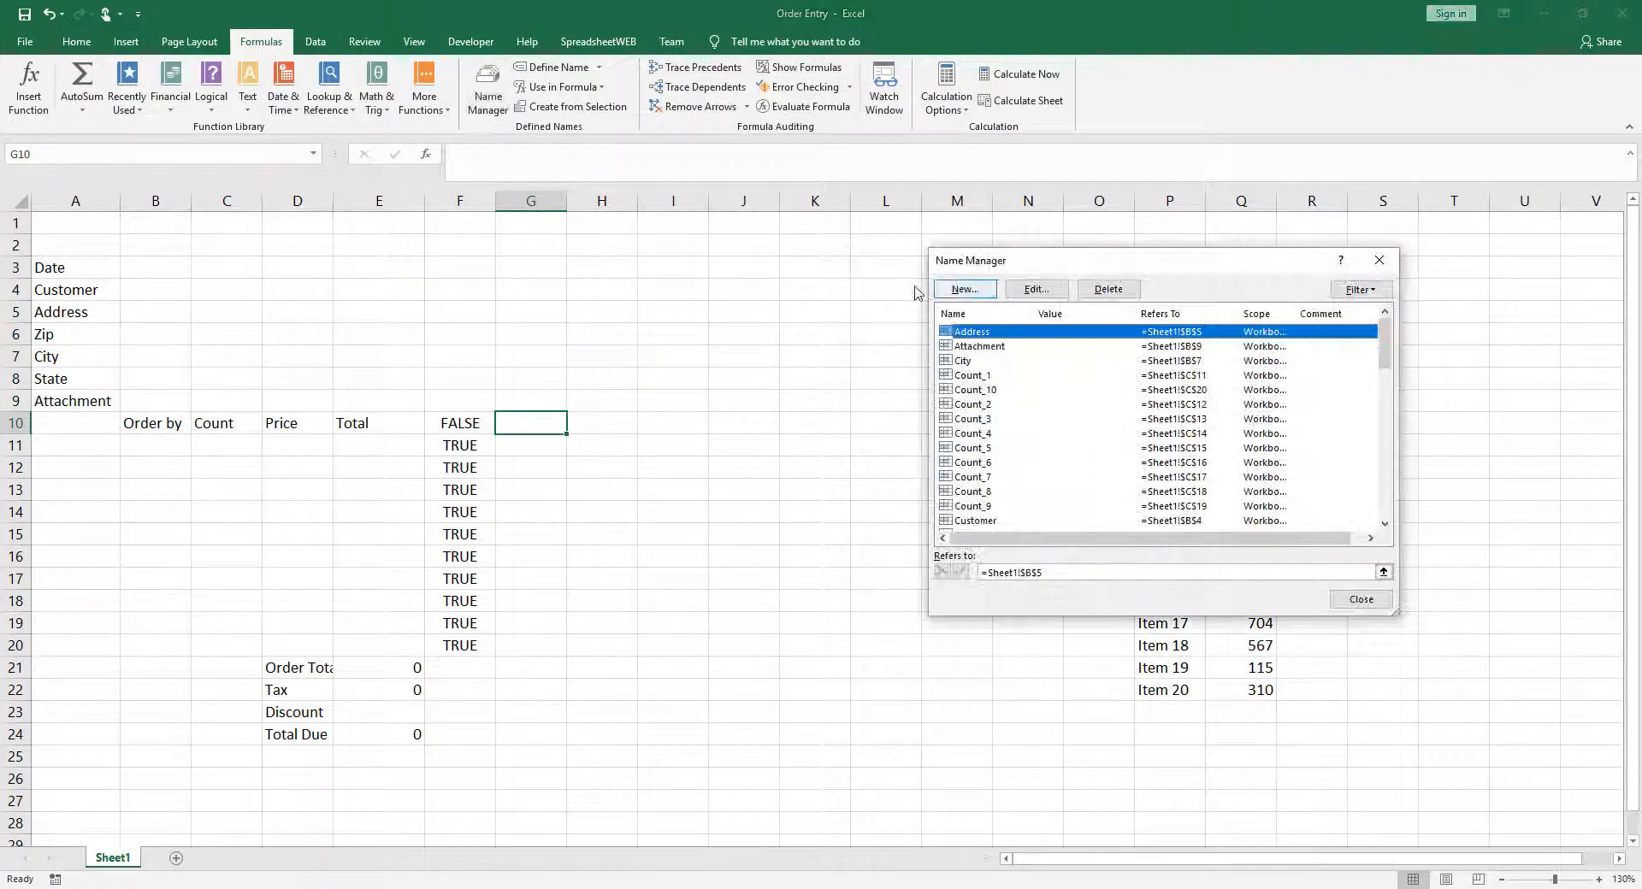
scroll(1060, 427, down, 7)
click(1060, 434)
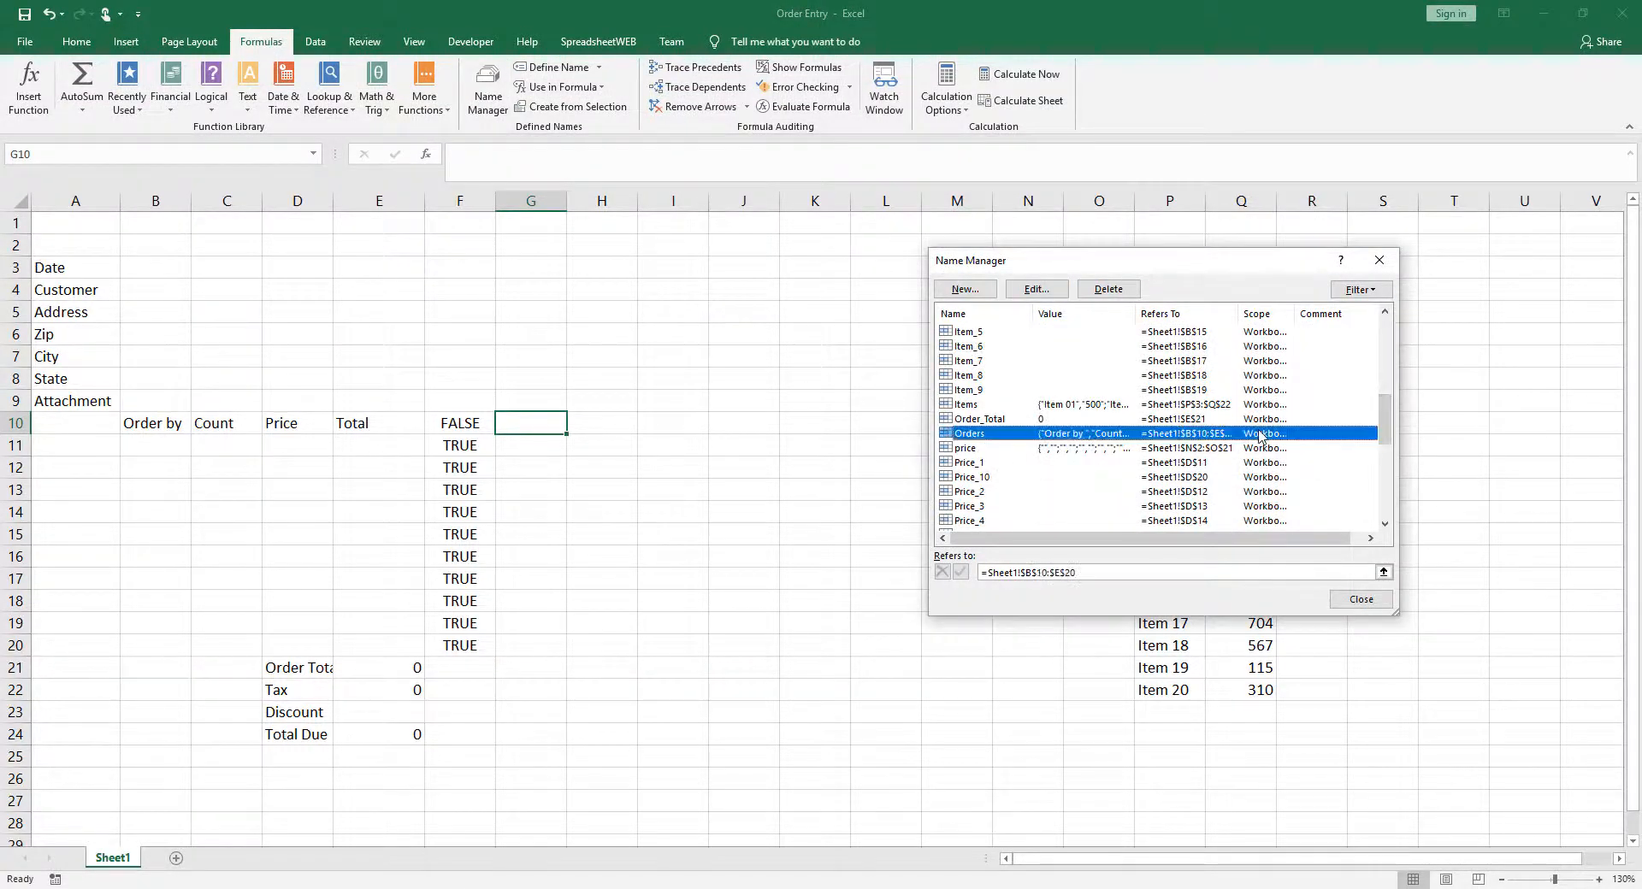
click(1043, 292)
drag(1177, 494, 1170, 493)
text(F$20)
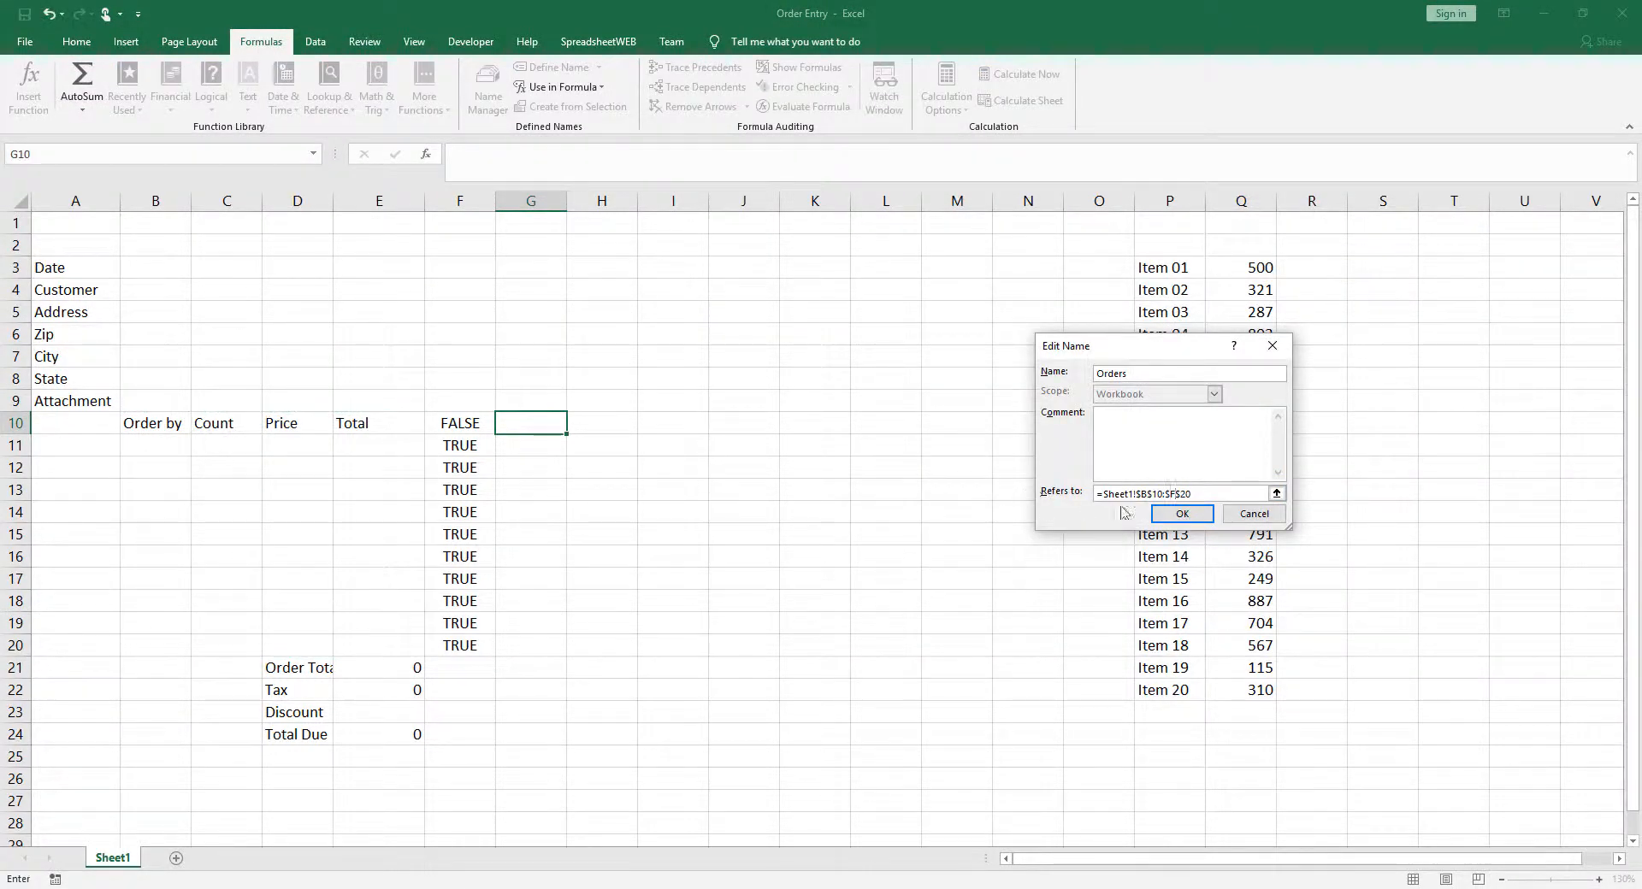
click(1182, 513)
click(1361, 601)
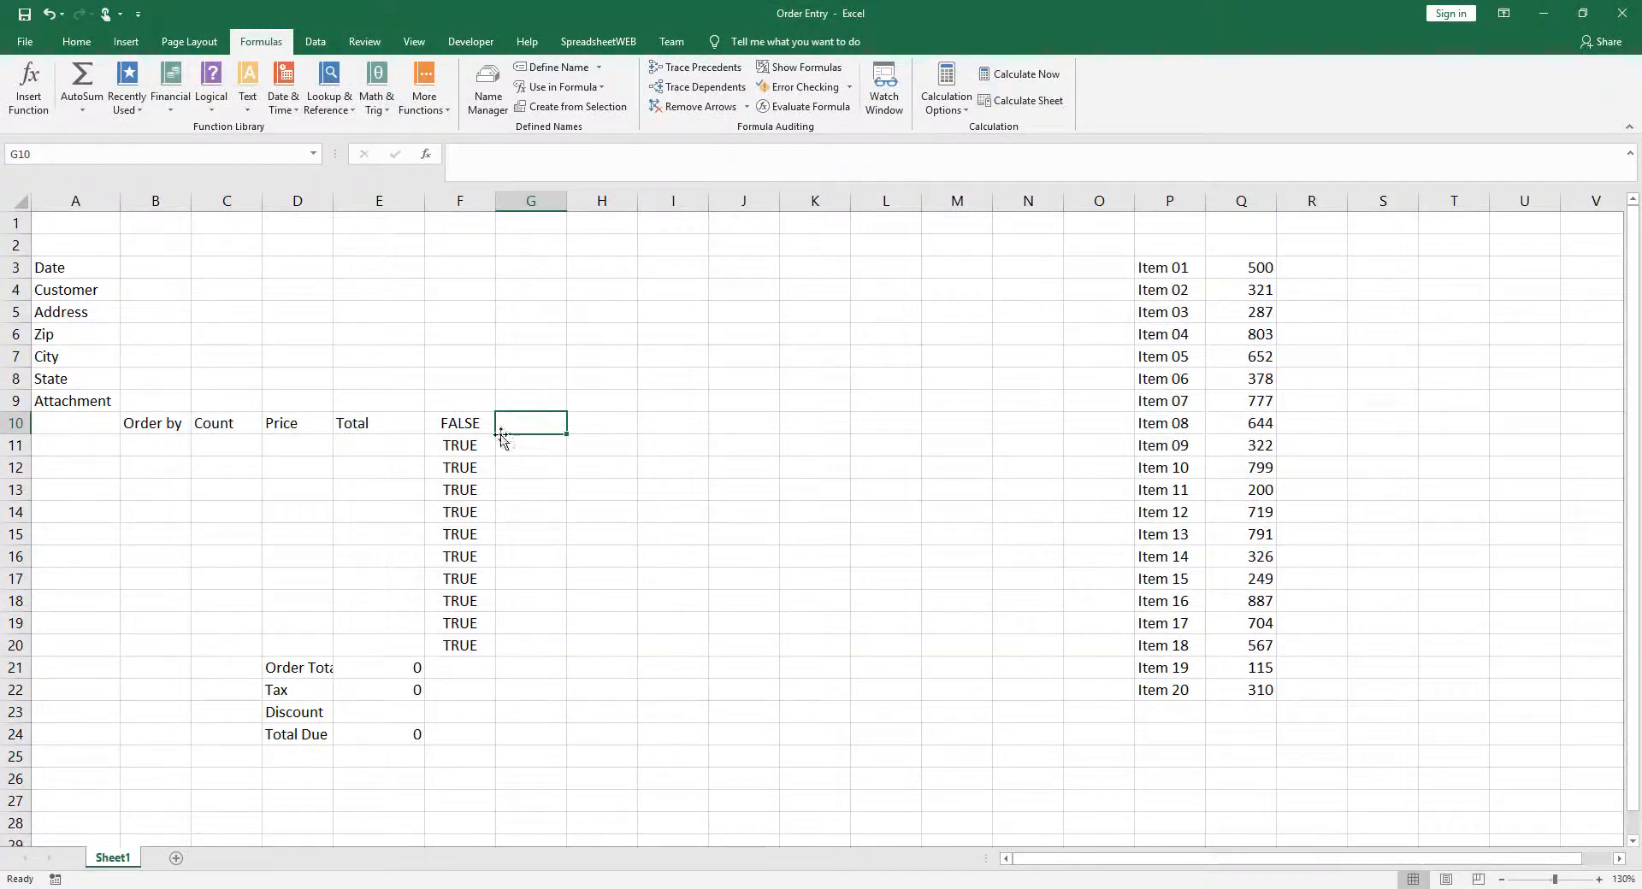
drag(484, 427, 165, 638)
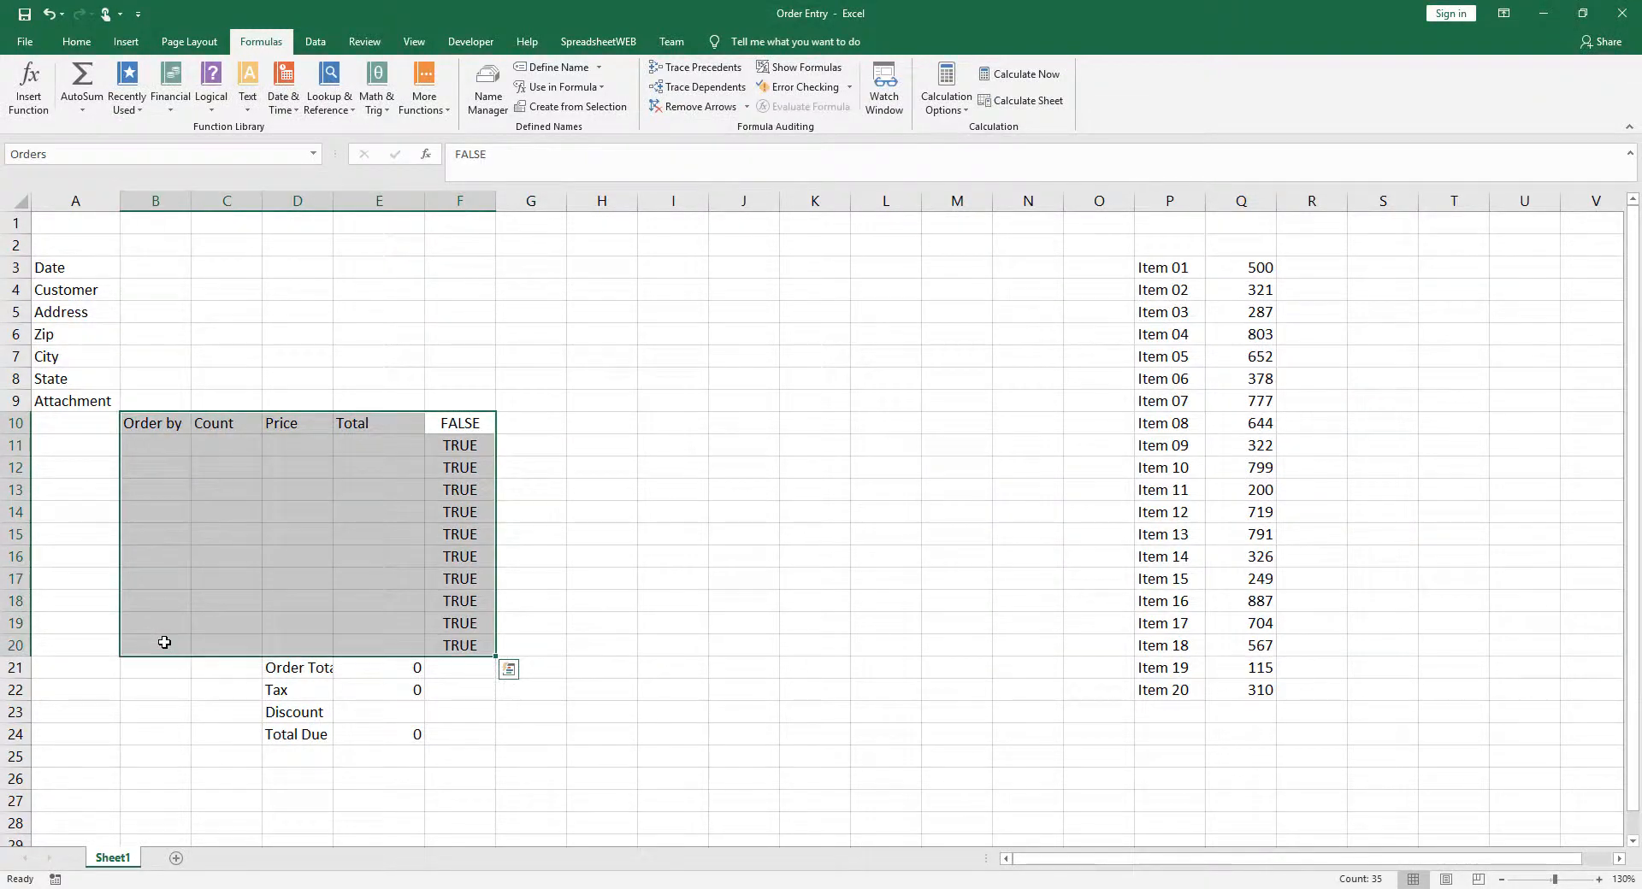
Save the workbook, switch to the SpreadsheetWEB designer and update the application with the Order Entry workbook
click(22, 21)
key(alt+Tab)
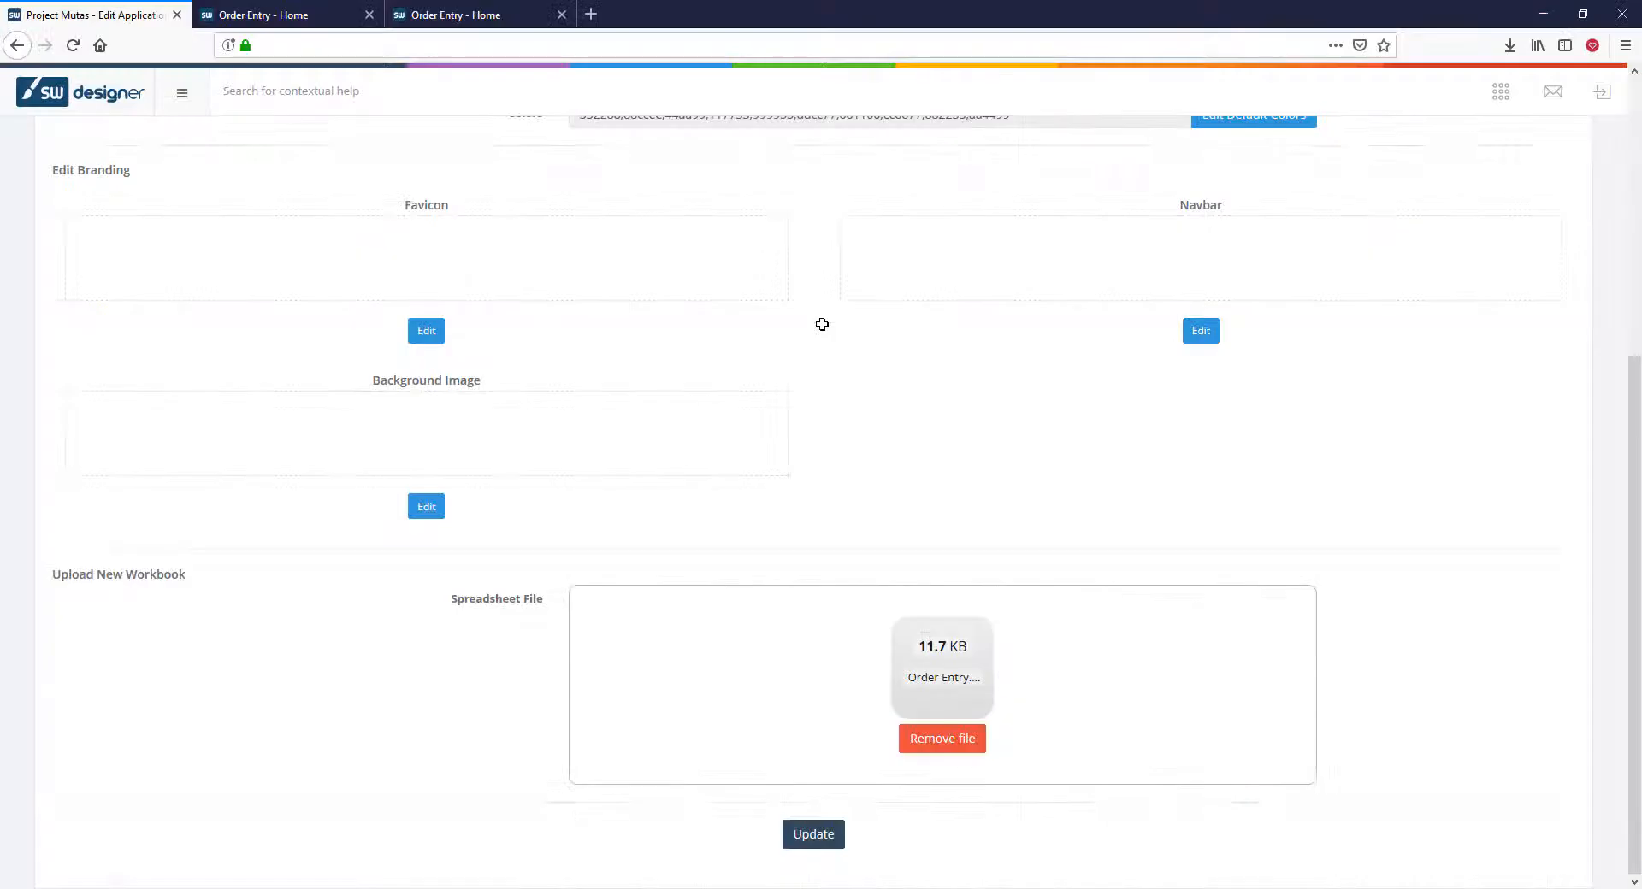
click(831, 827)
click(968, 663)
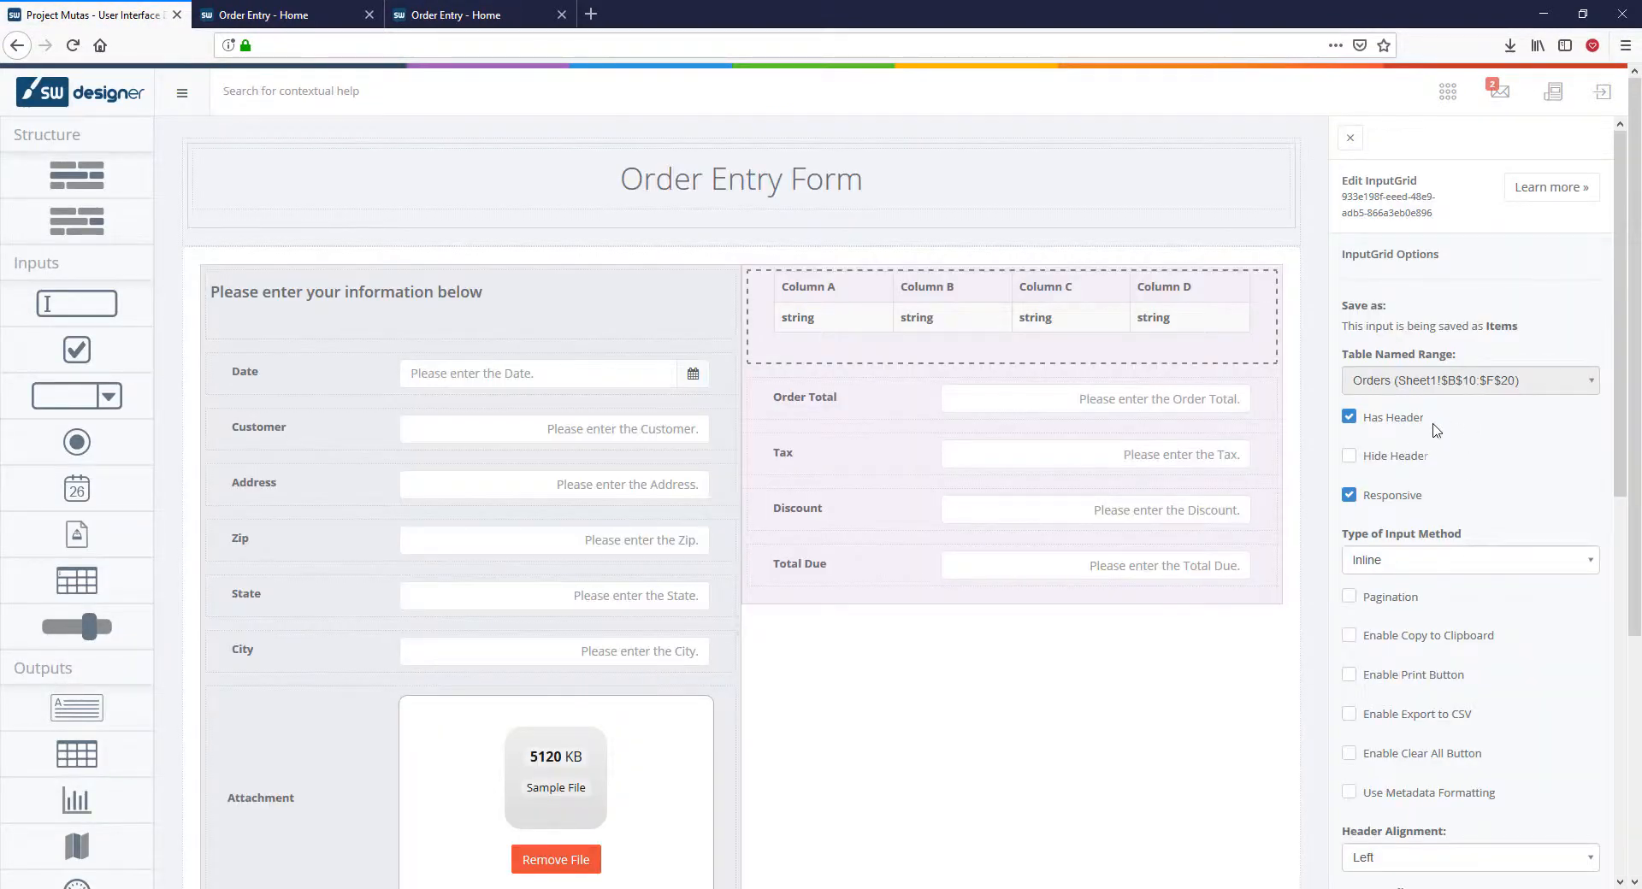
Regenerate the input grid's columns from the extended Orders named range and confirm them
click(1396, 425)
click(1388, 462)
scroll(1462, 487, down, 8)
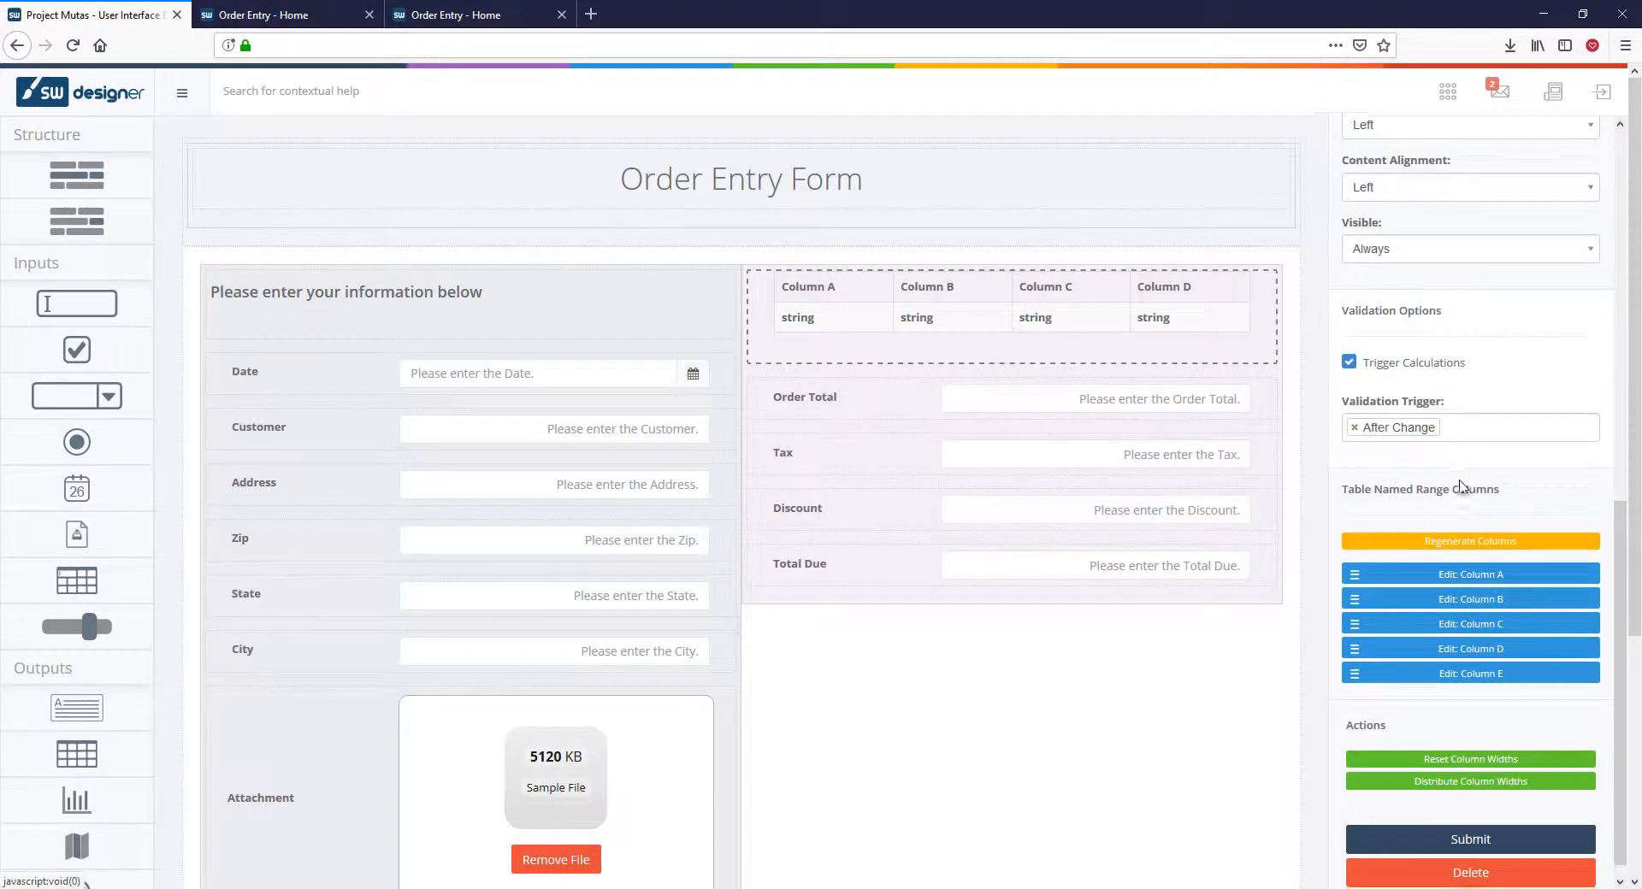
scroll(1461, 486, down, 1)
click(1458, 525)
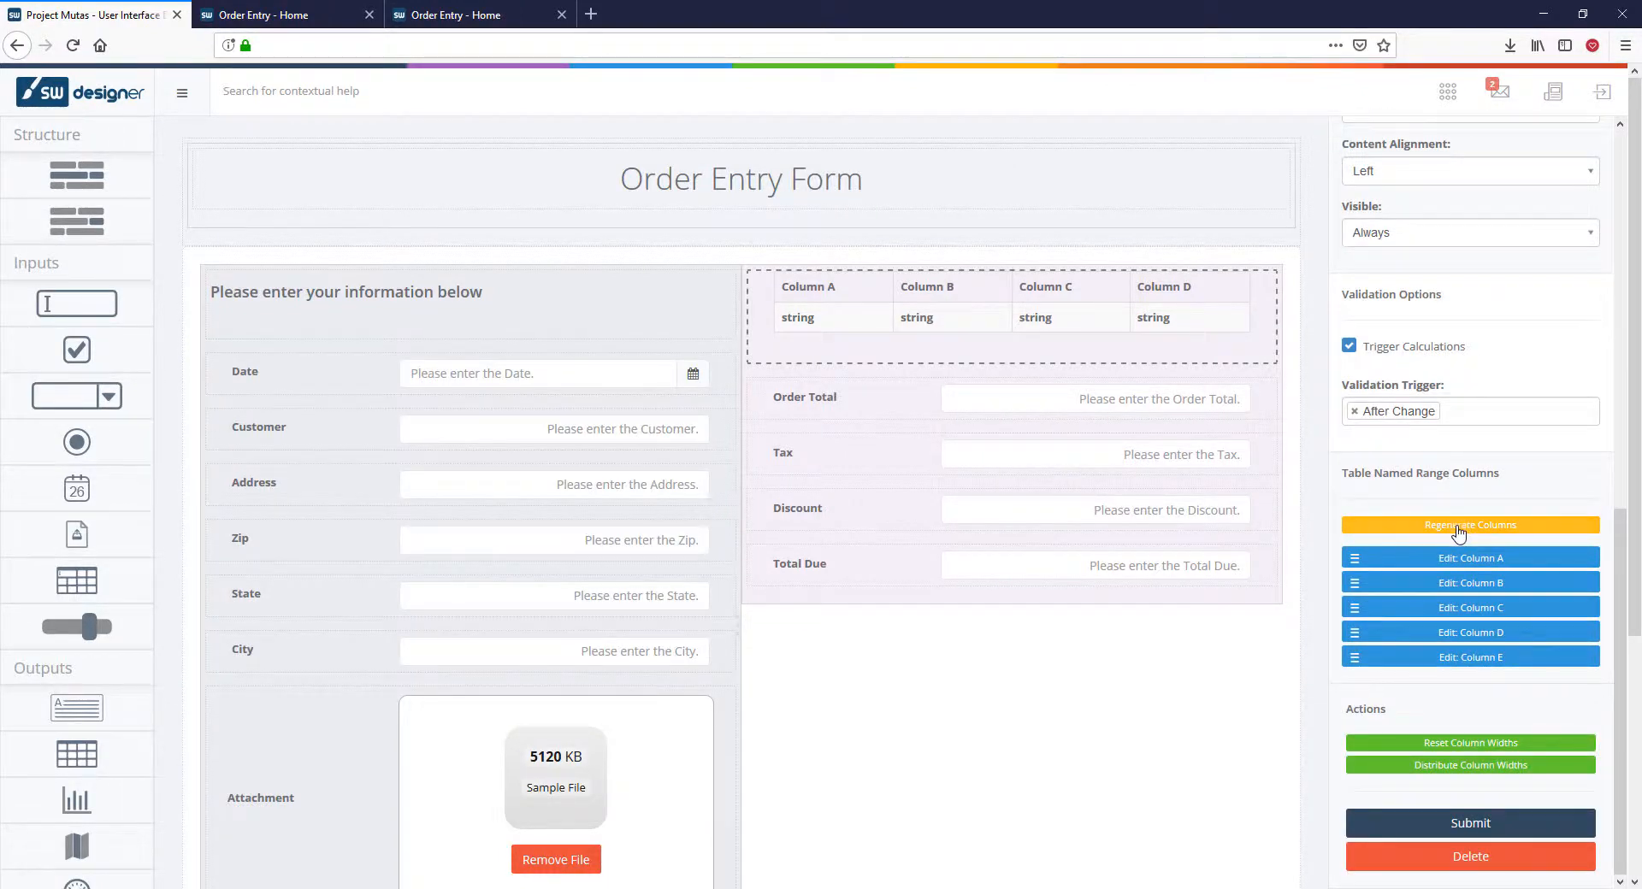
scroll(1460, 530, up, 2)
scroll(1458, 532, down, 2)
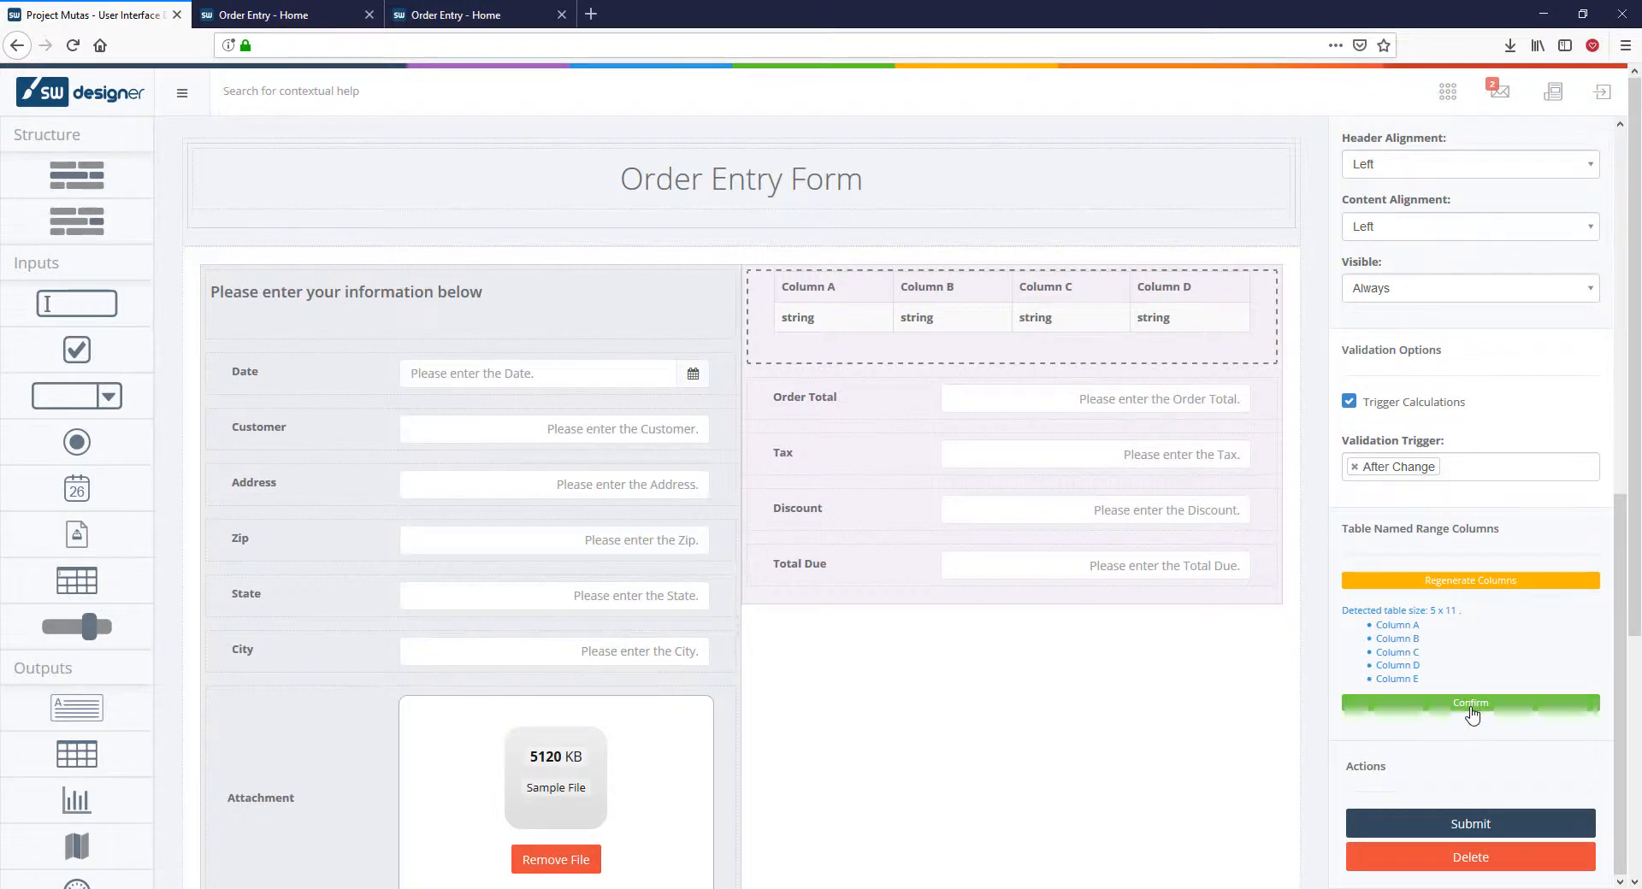
click(1471, 704)
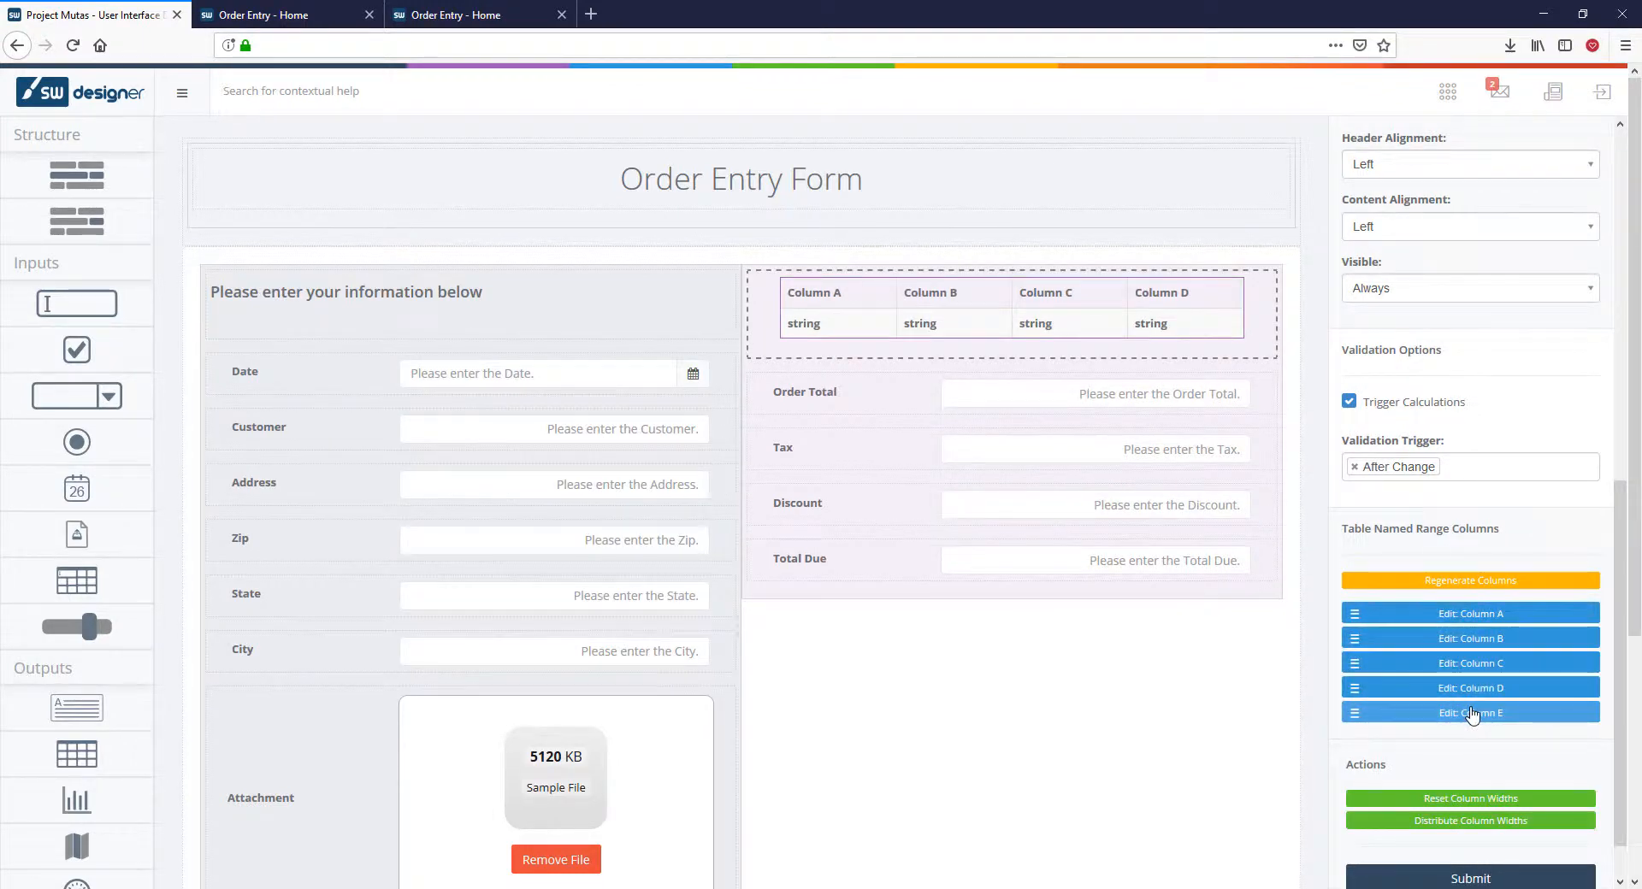
Configure Column E with a Boolean mask, row editability by value enabled, and grid visibility set to Never
scroll(1471, 714, down, 1)
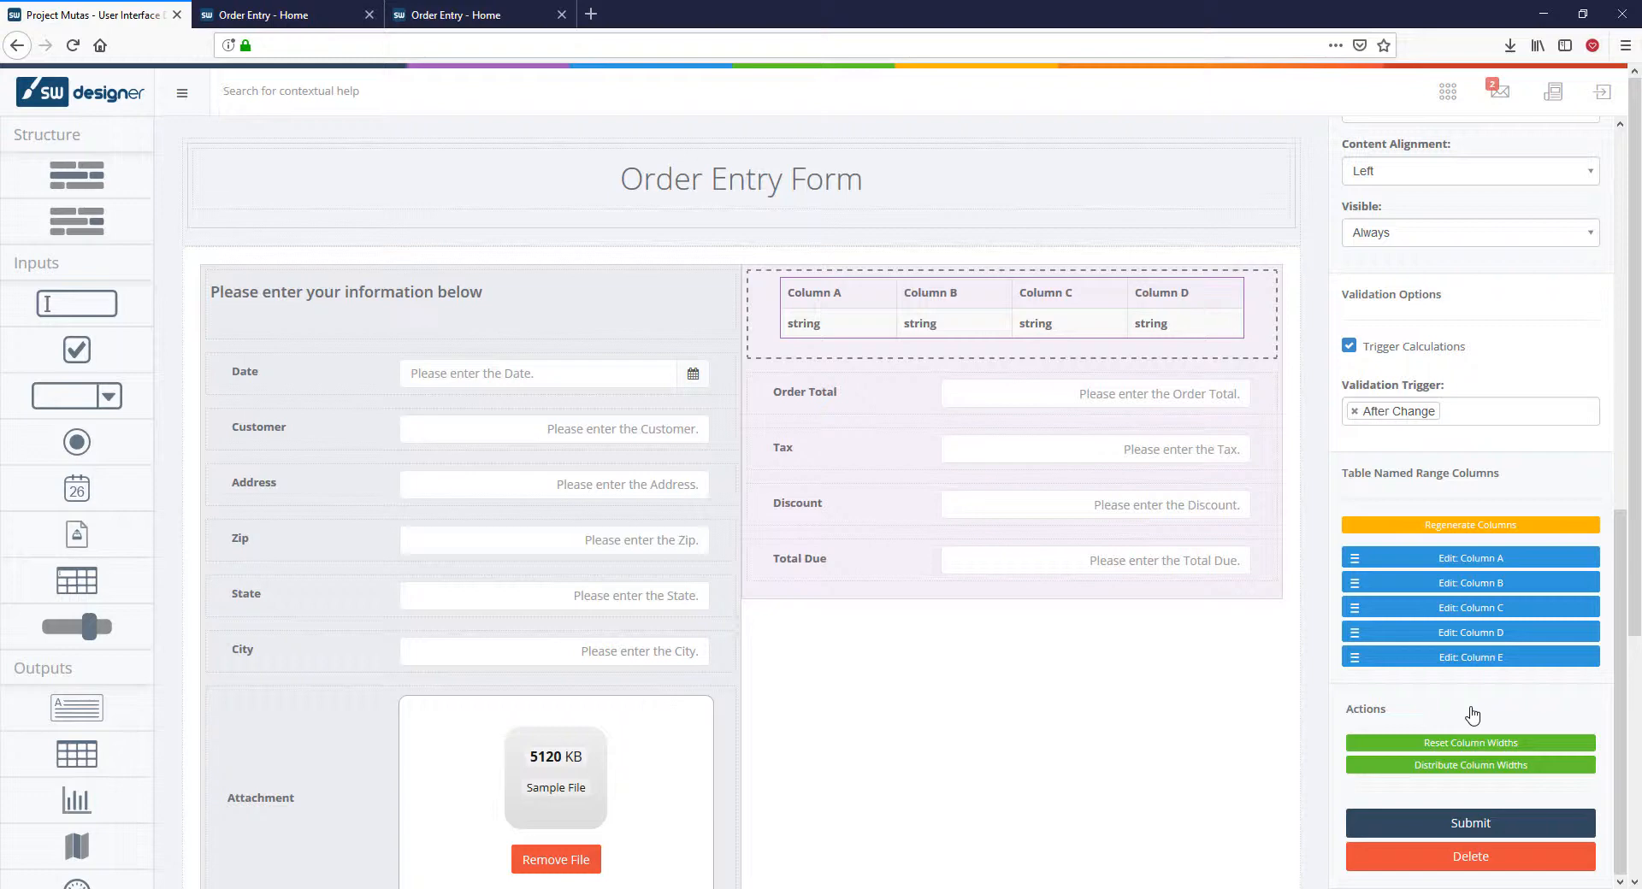
click(1475, 660)
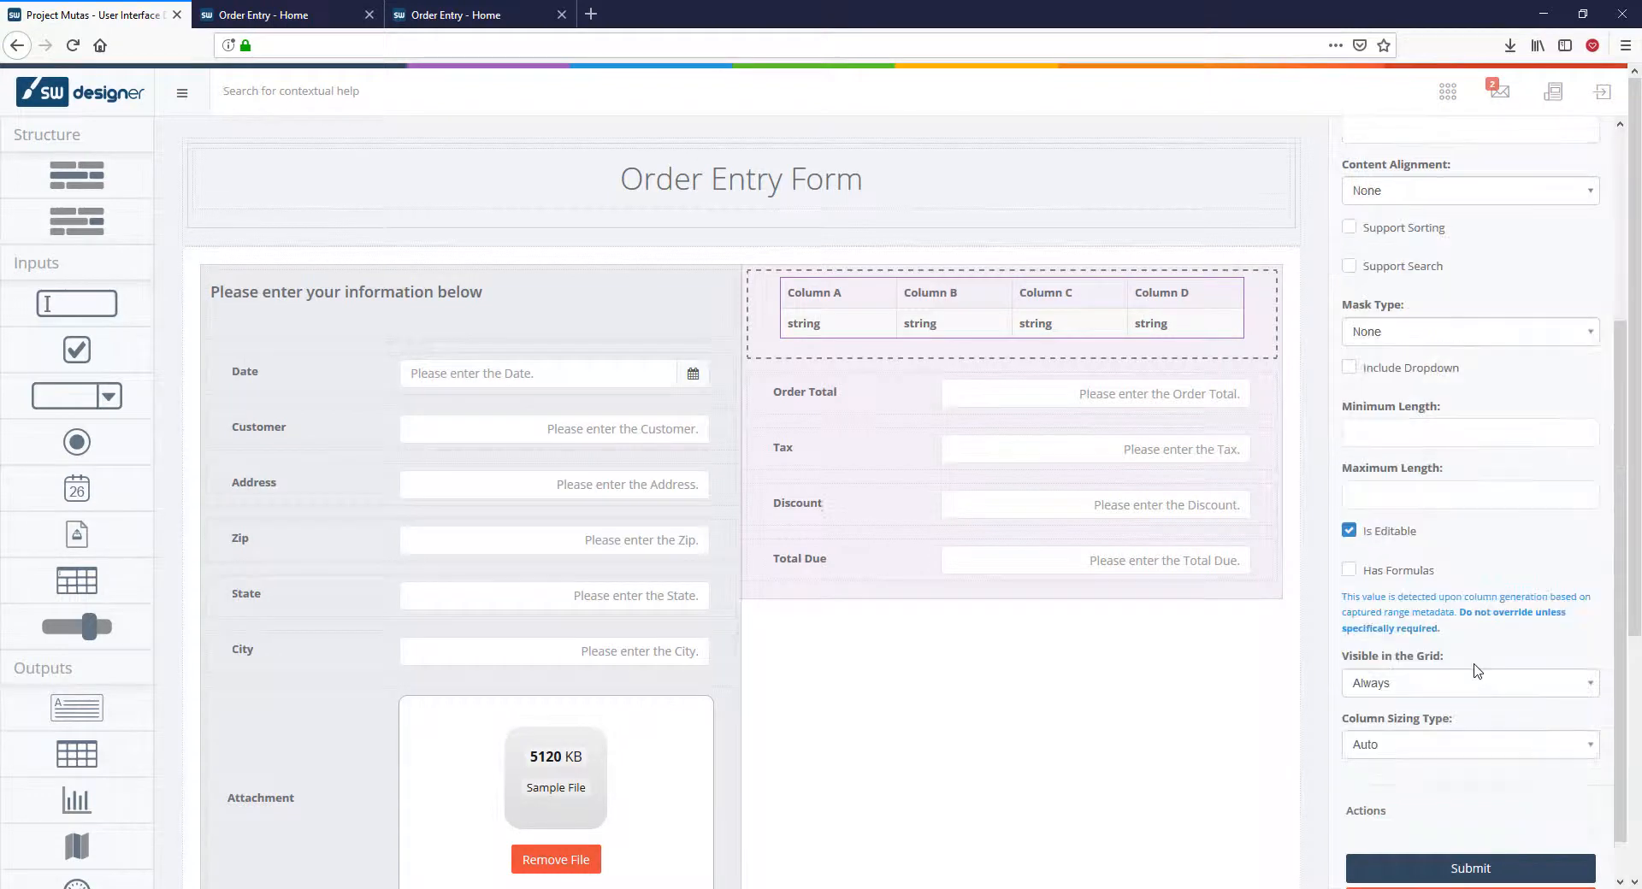
click(1444, 343)
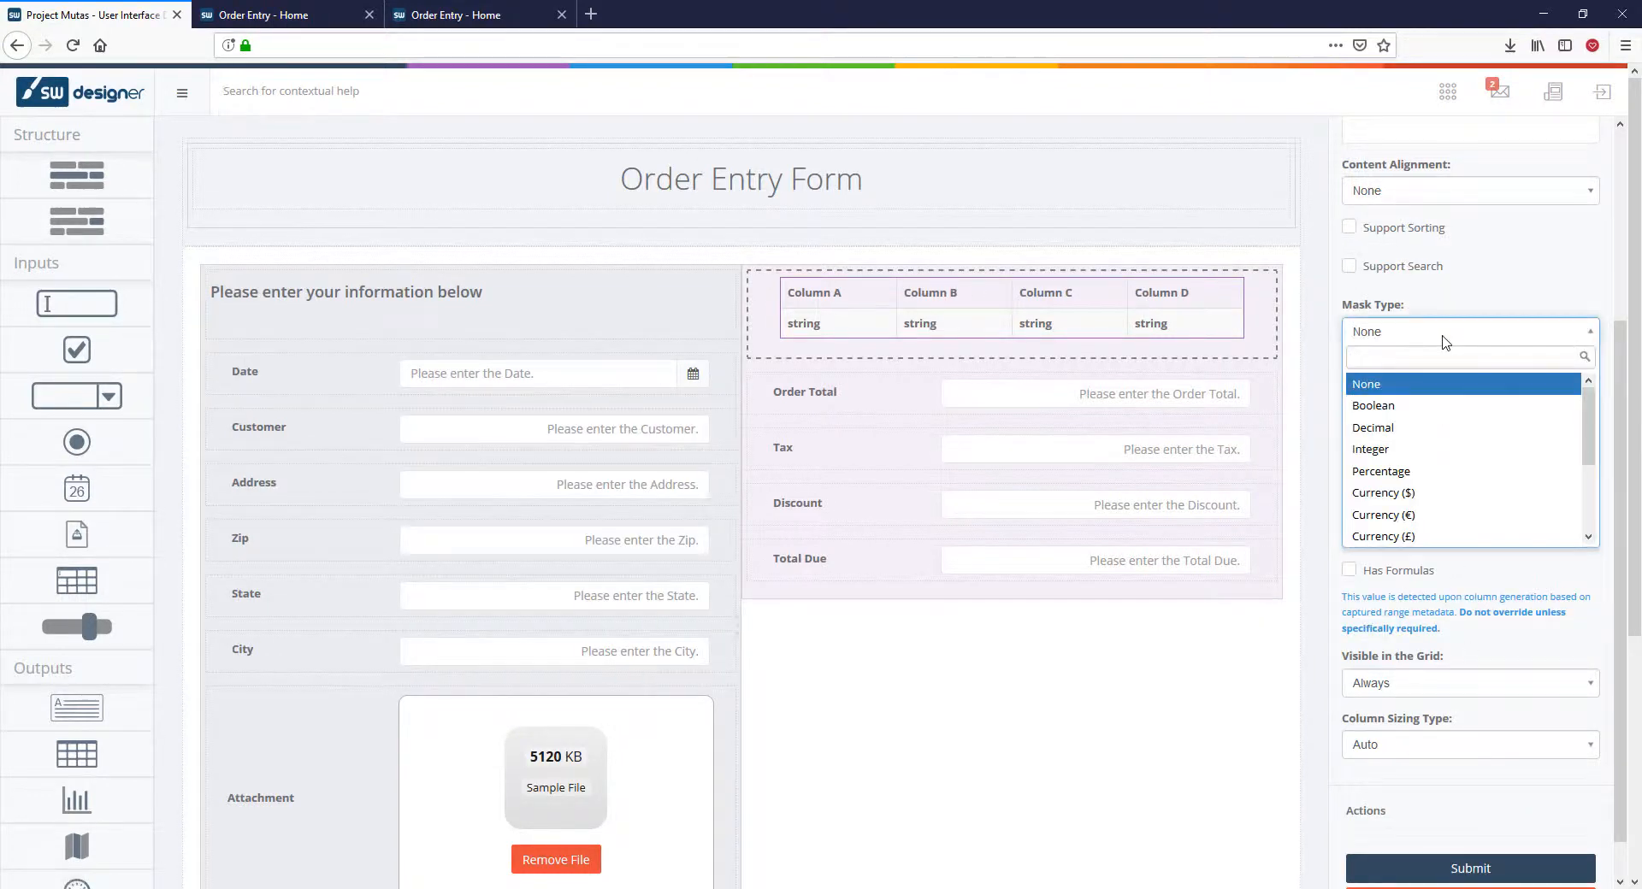
click(1424, 419)
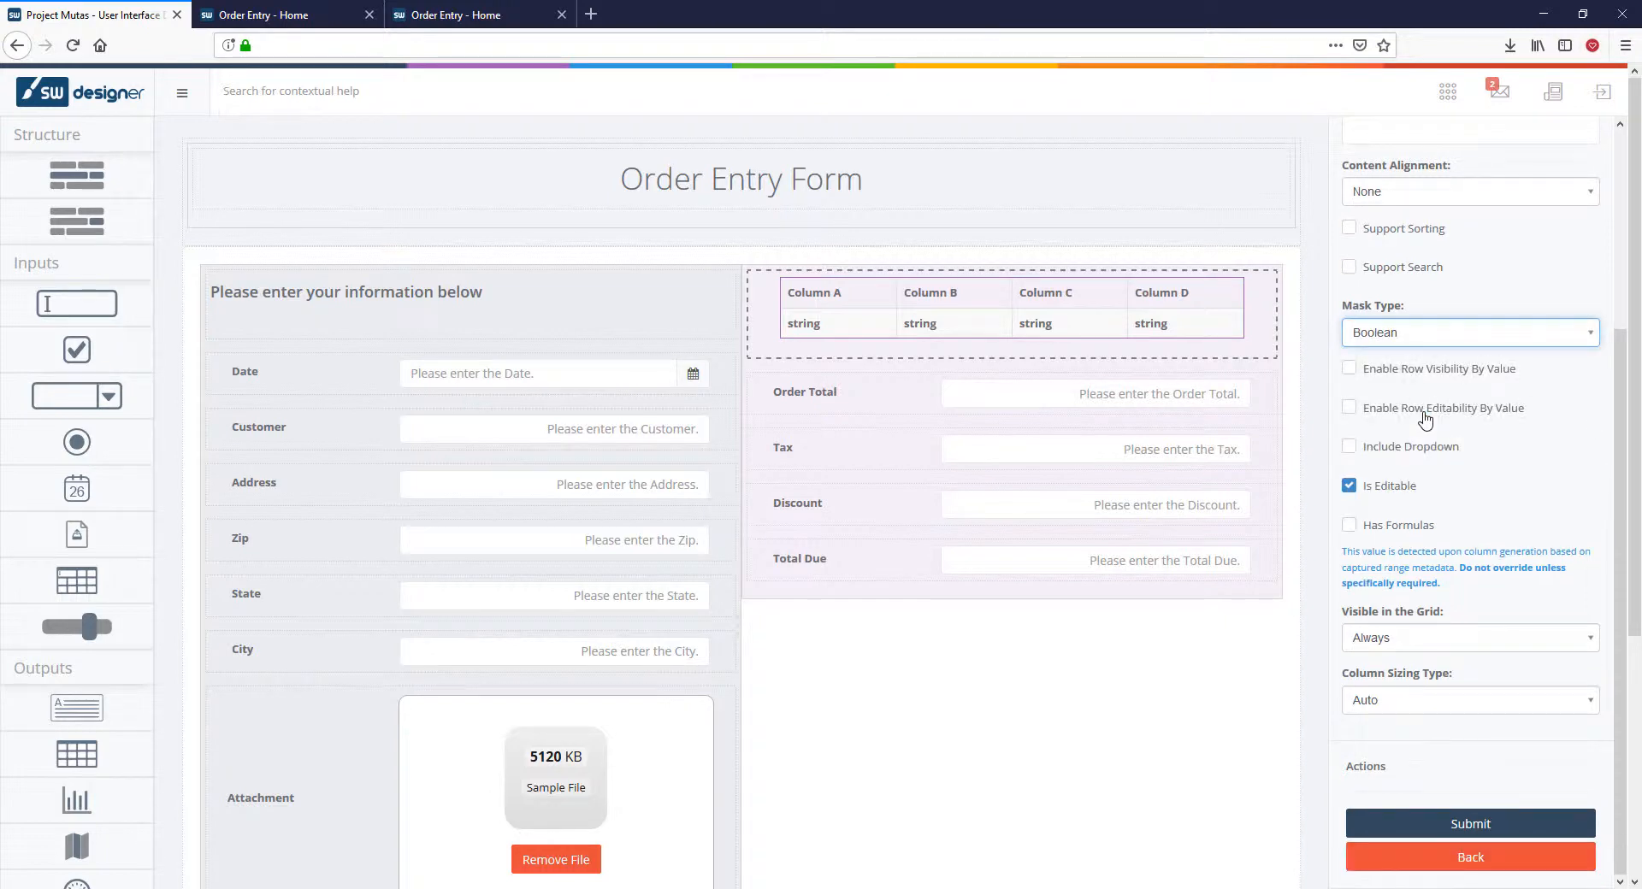
click(1395, 420)
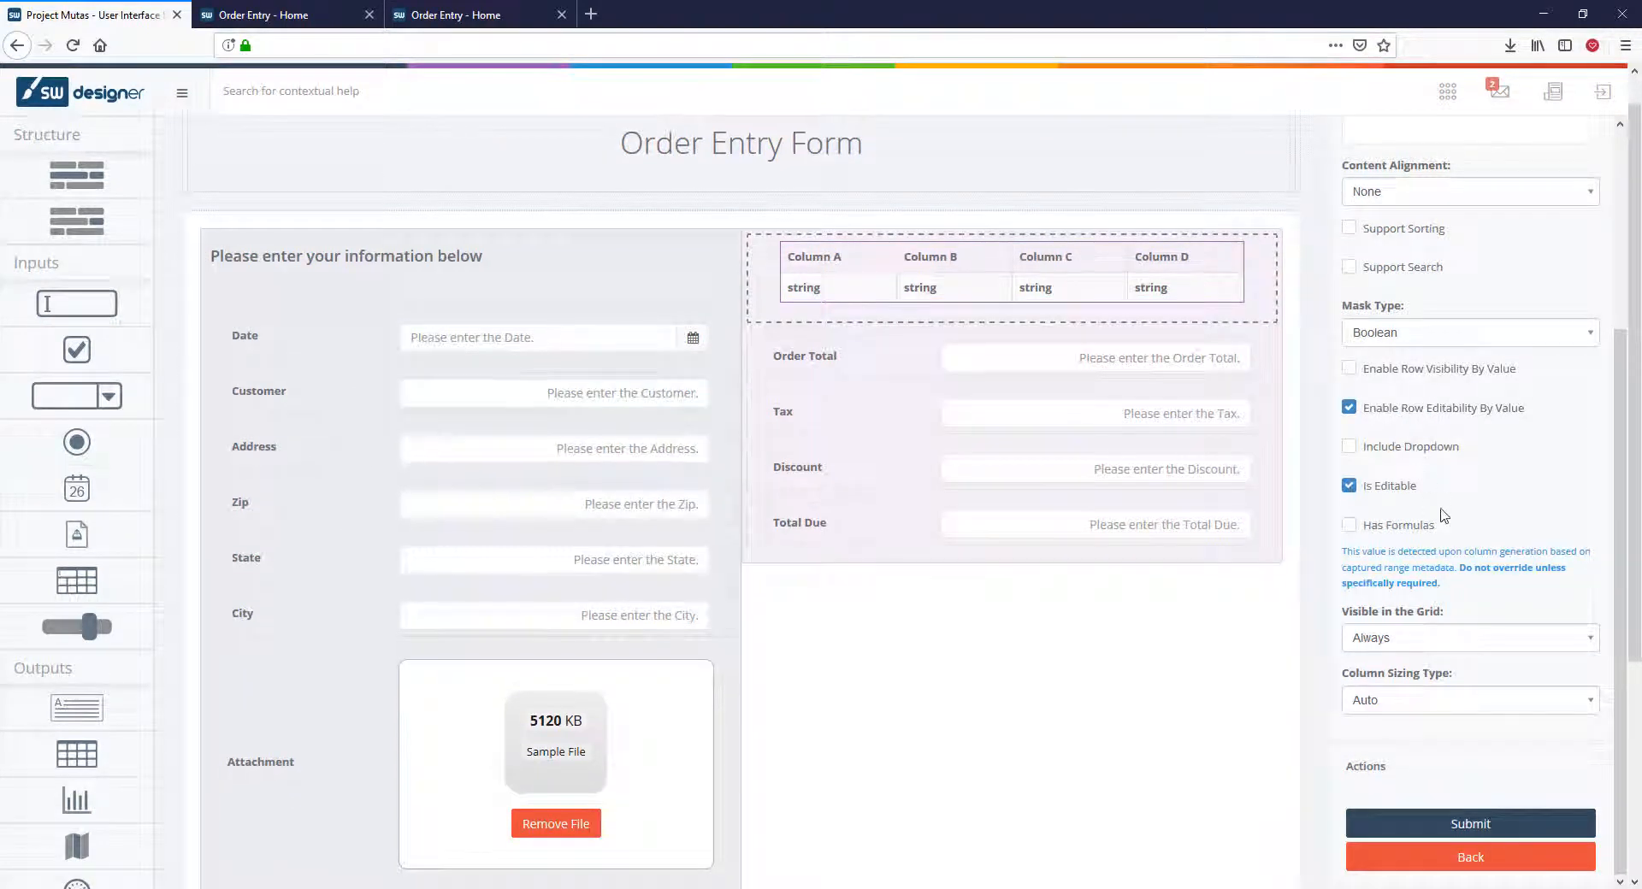
click(1459, 646)
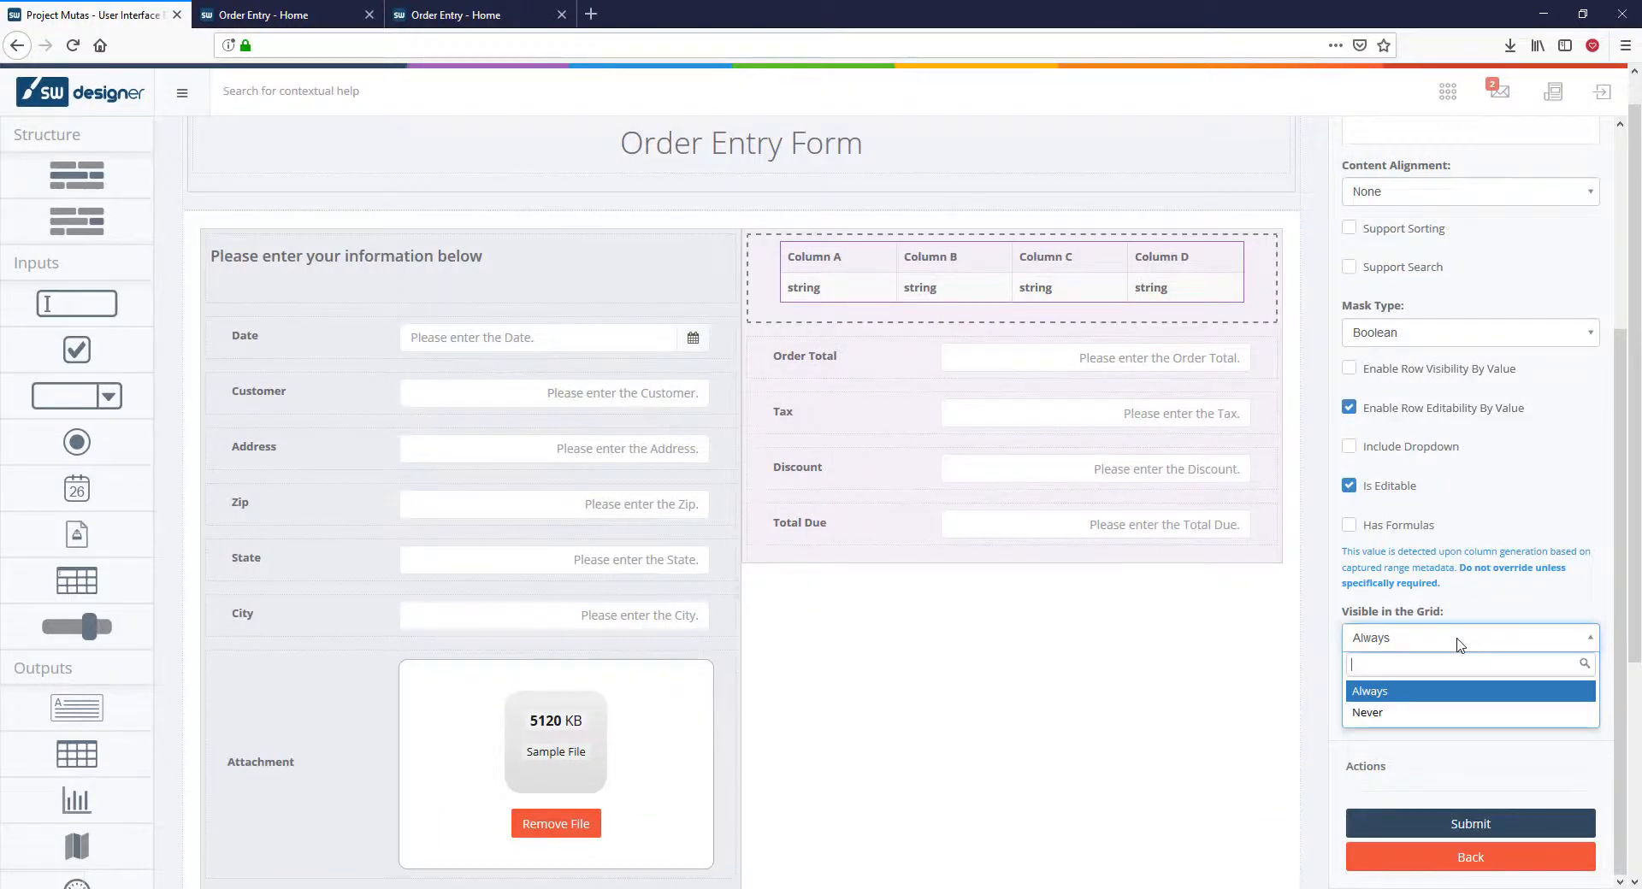
click(1427, 715)
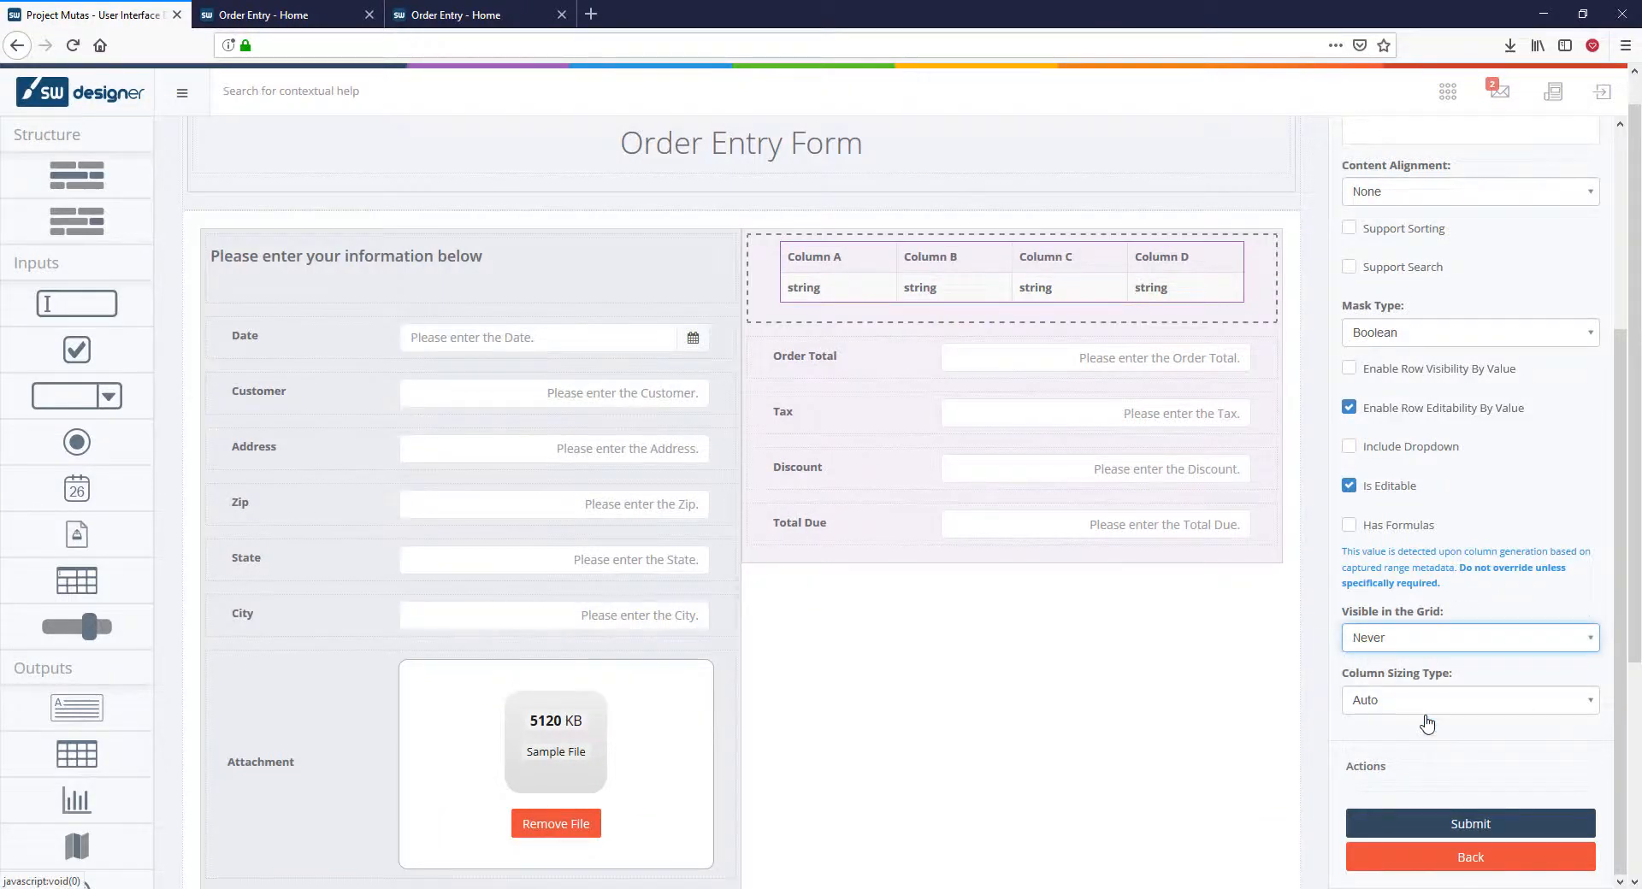
Submit the Column E settings and open a preview of the order entry form
click(1443, 824)
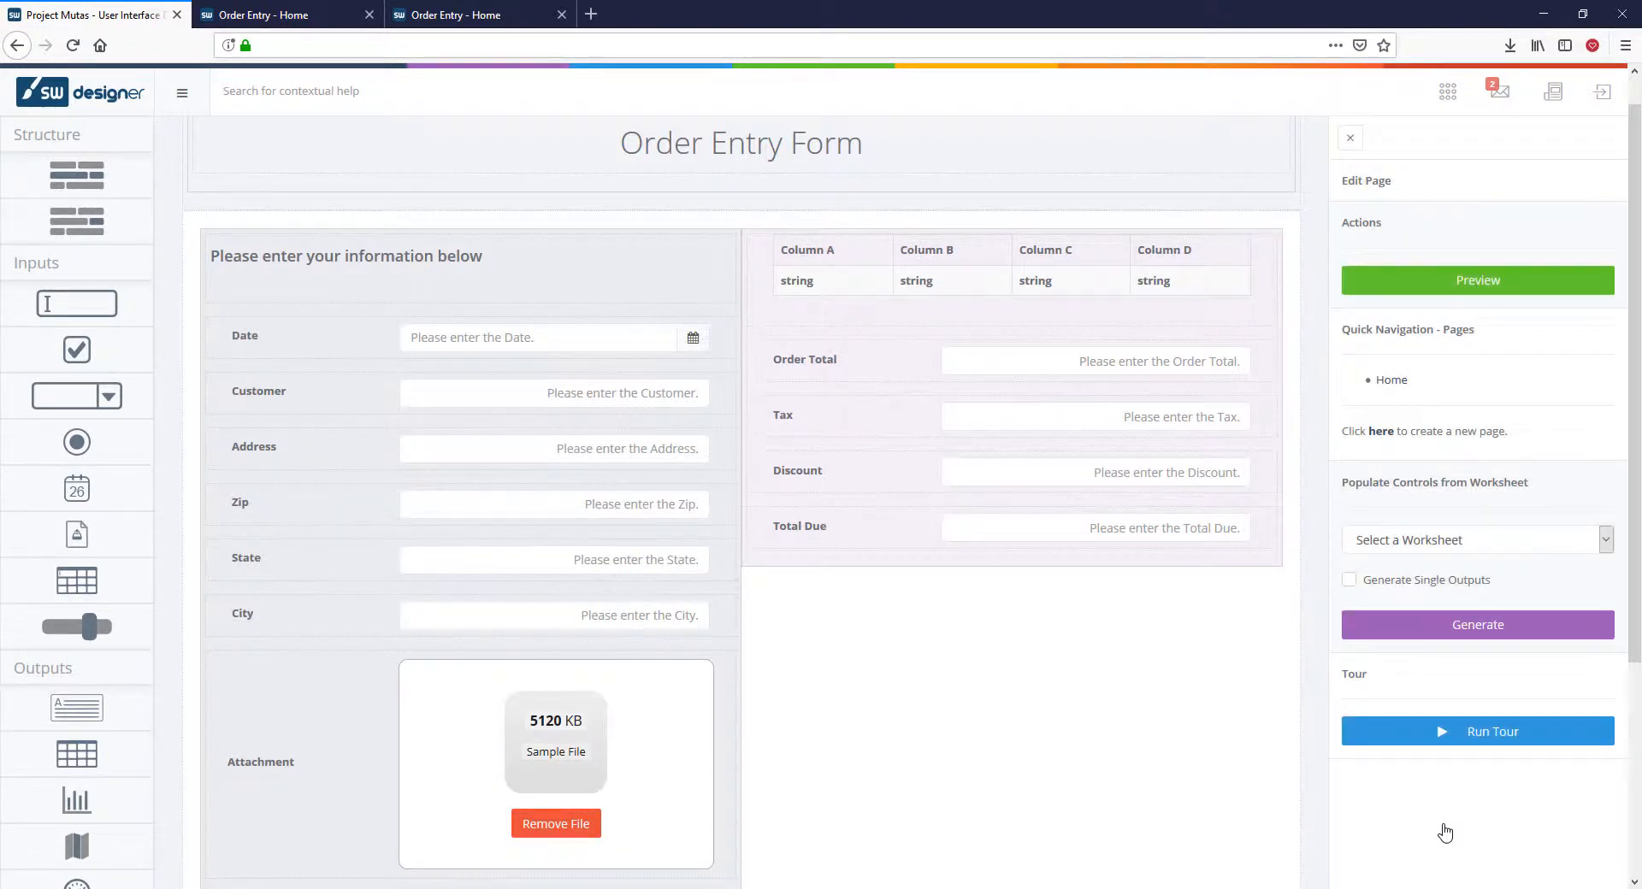
click(1463, 289)
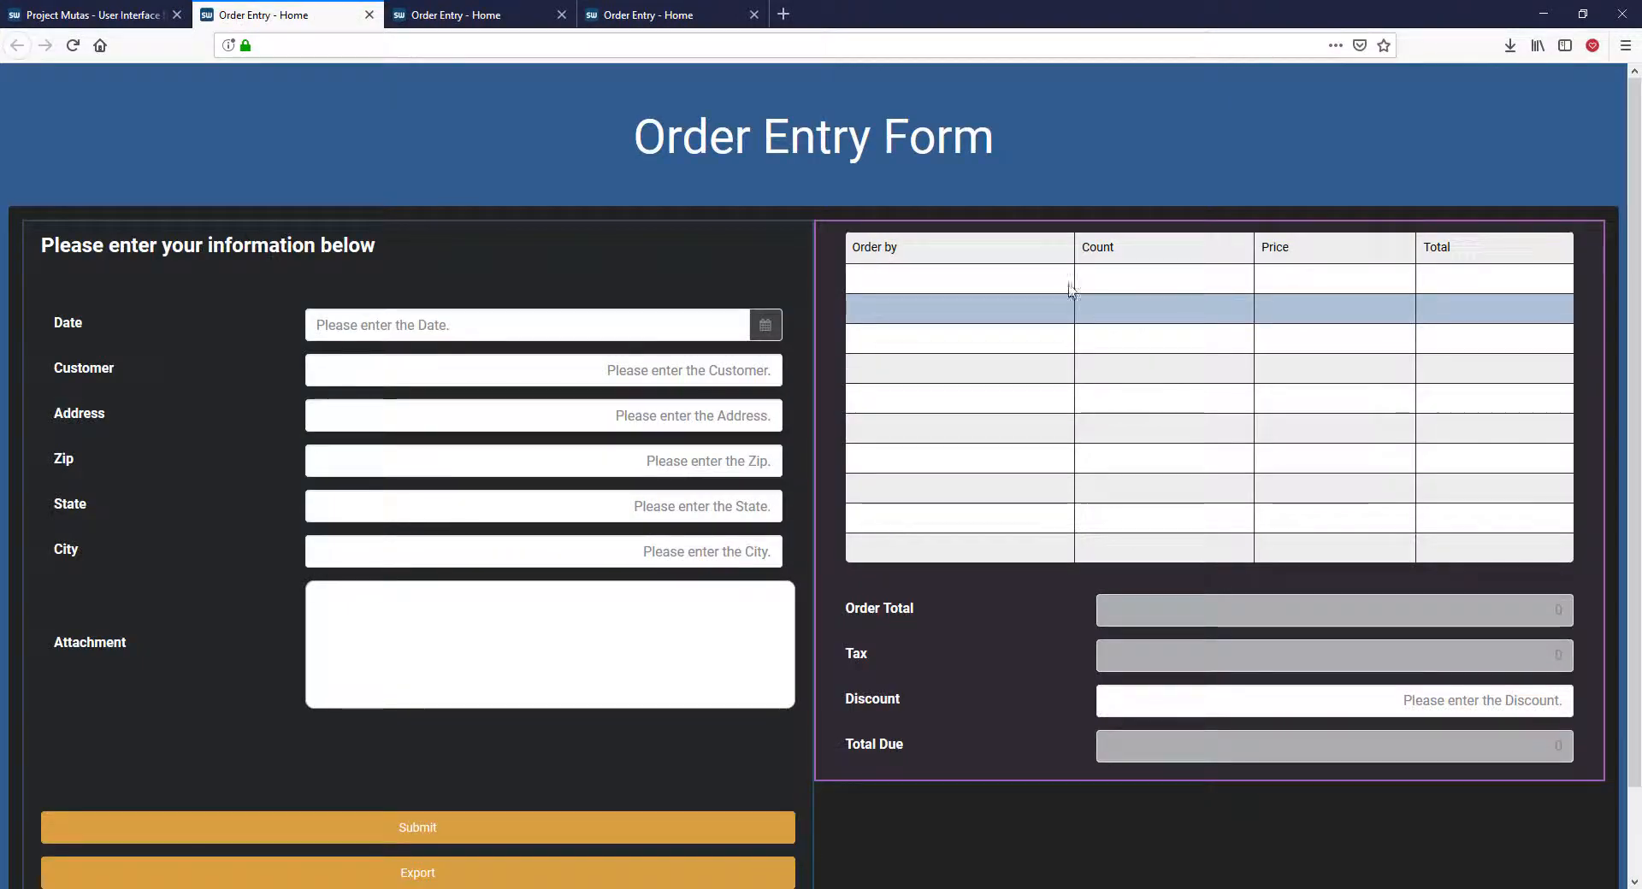
Fill the first two order grid rows with Item 01 at a count of 5 and Item 03 at a count of 10
click(956, 287)
click(932, 354)
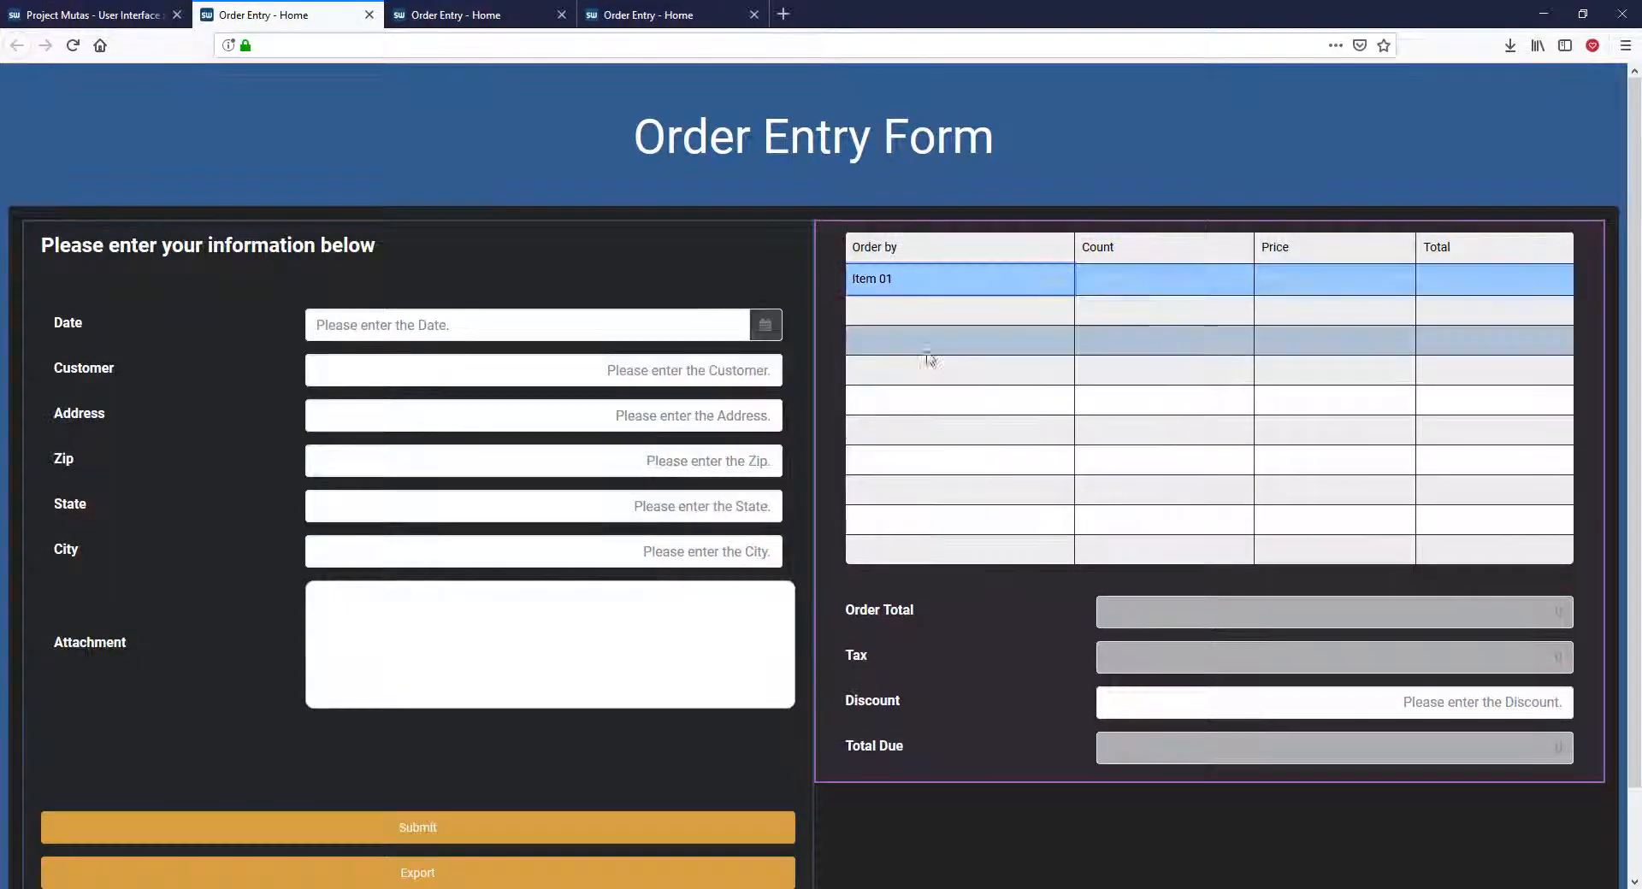
click(1140, 286)
text(5)
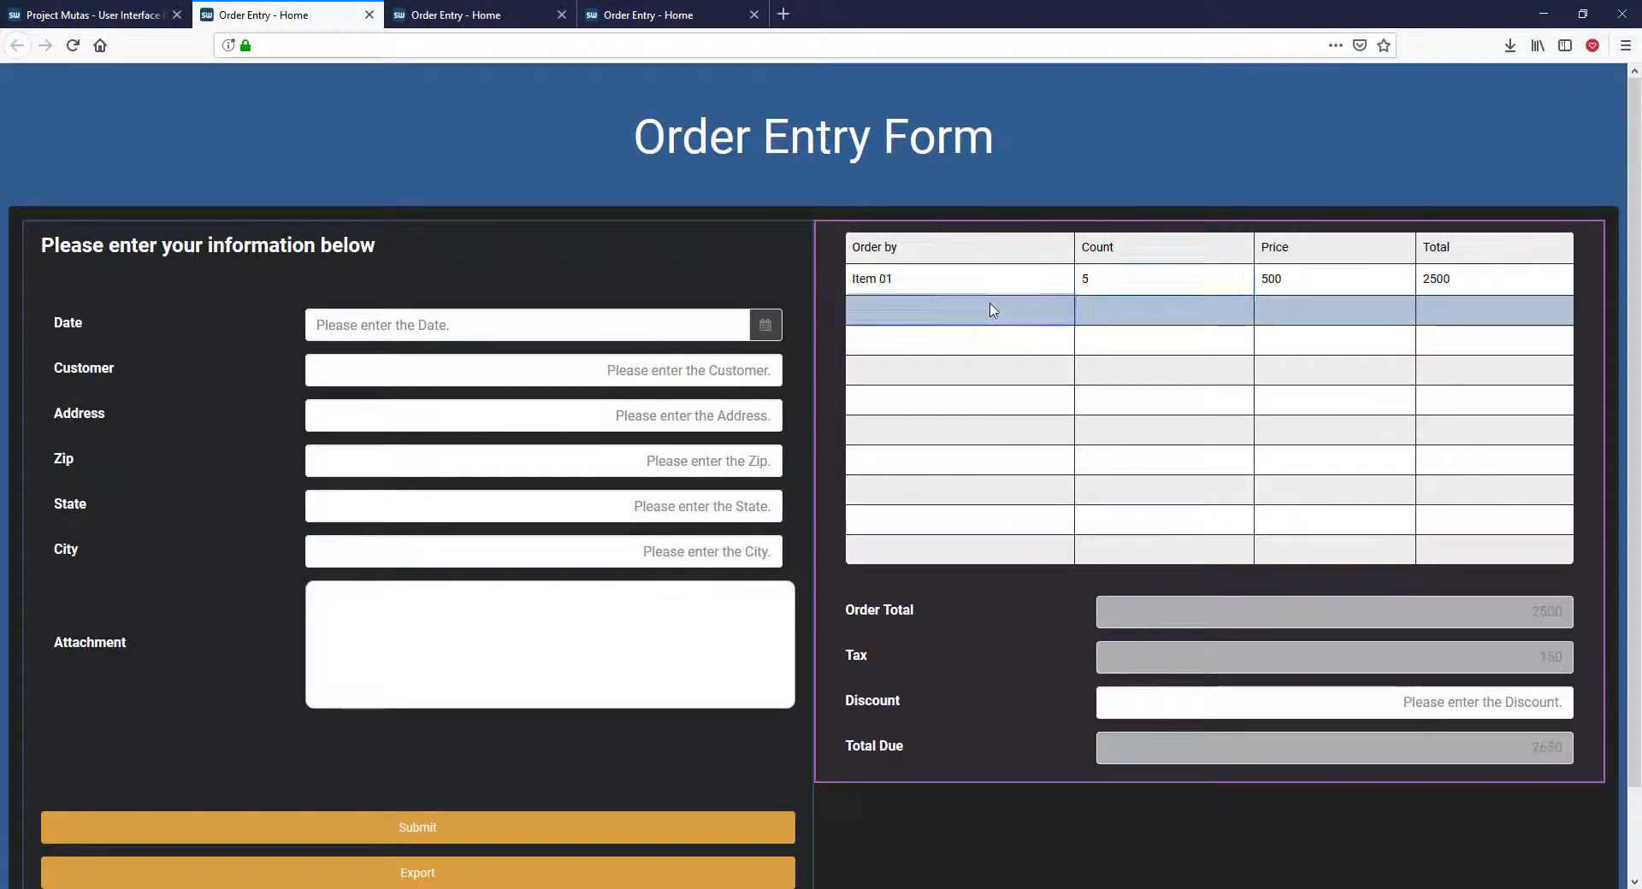
click(992, 311)
click(957, 436)
click(1149, 319)
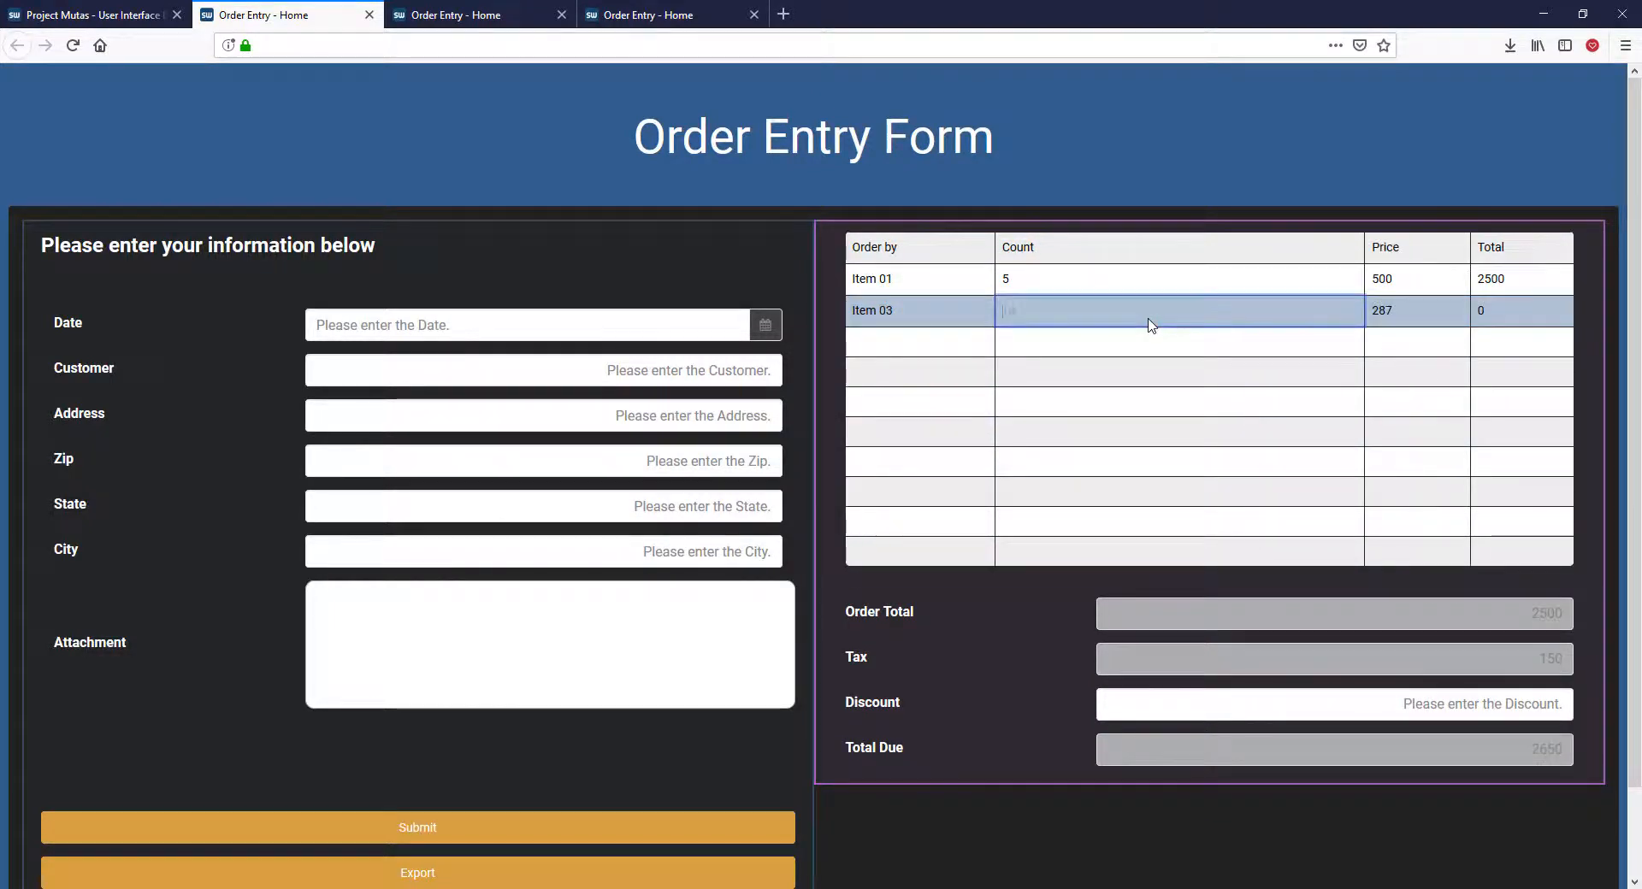
text(10)
key(Return)
Enter ABC Corp as the customer to test the grid's dynamic header
click(764, 374)
text(ABC Corp)
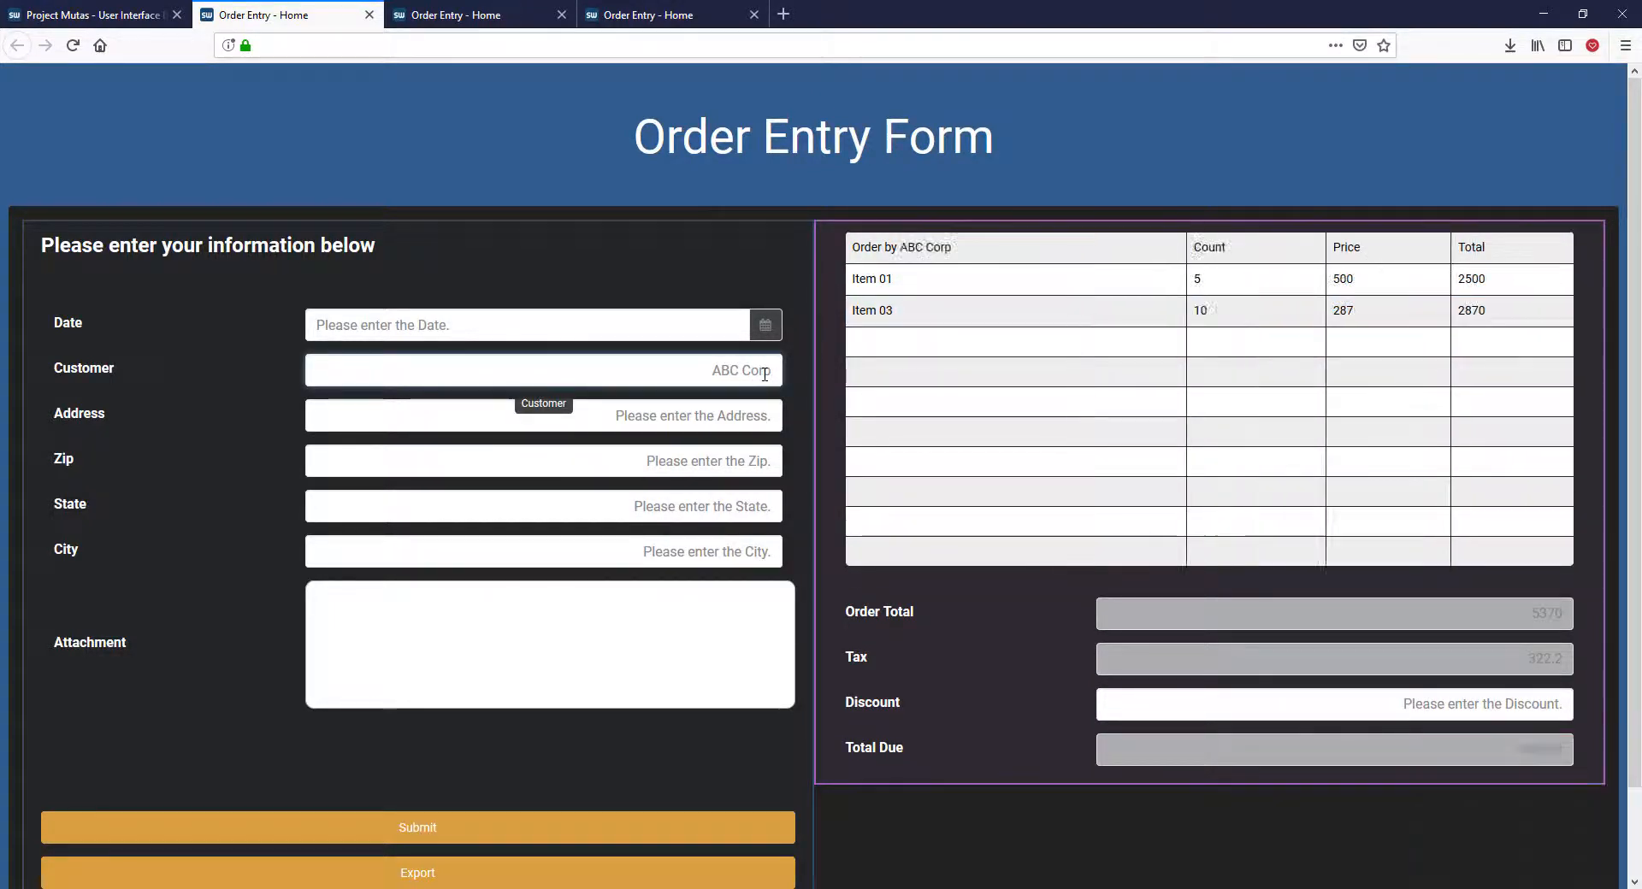